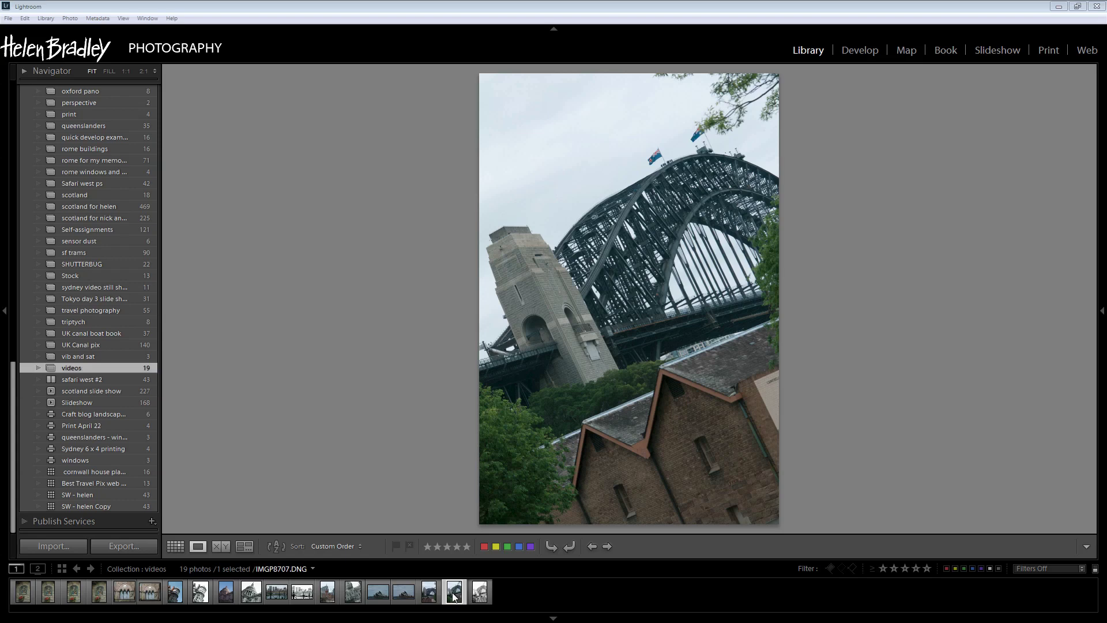
# Step: Make a black-and-white virtual copy of the bridge photo and compare it with its colour original
pyautogui.hotkey('ctrl', "'")
pyautogui.press('v')
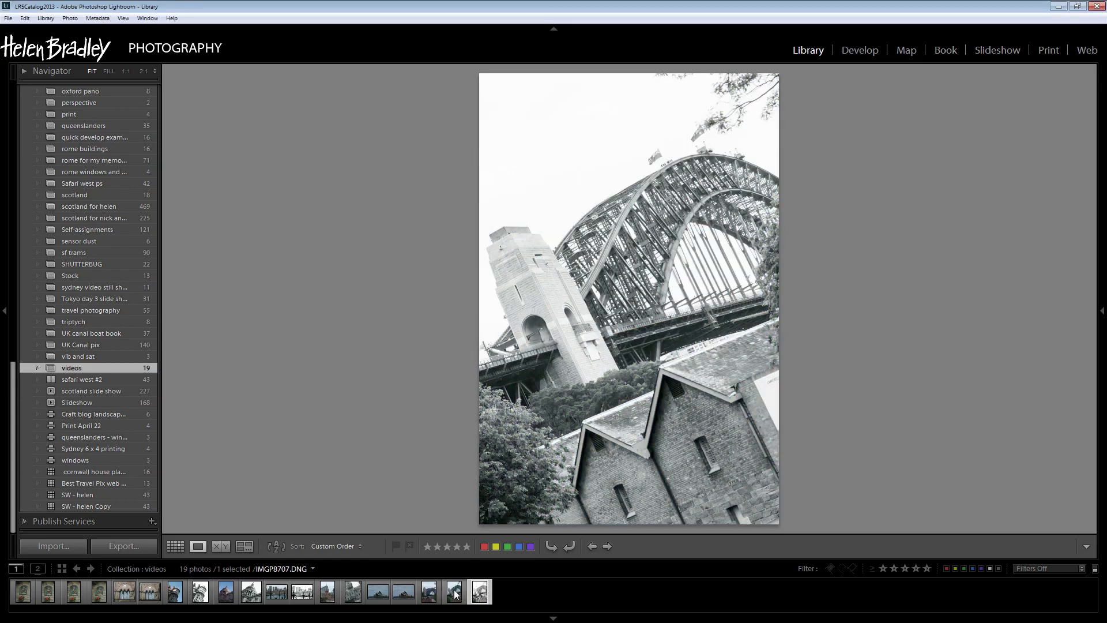
pyautogui.click(454, 594)
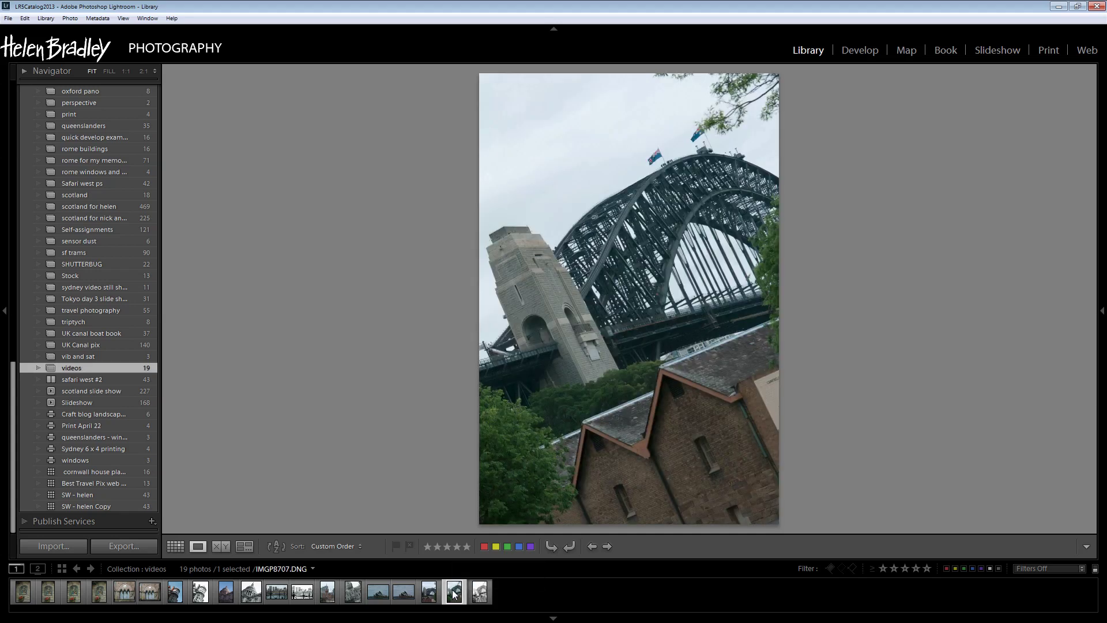
pyautogui.click(479, 593)
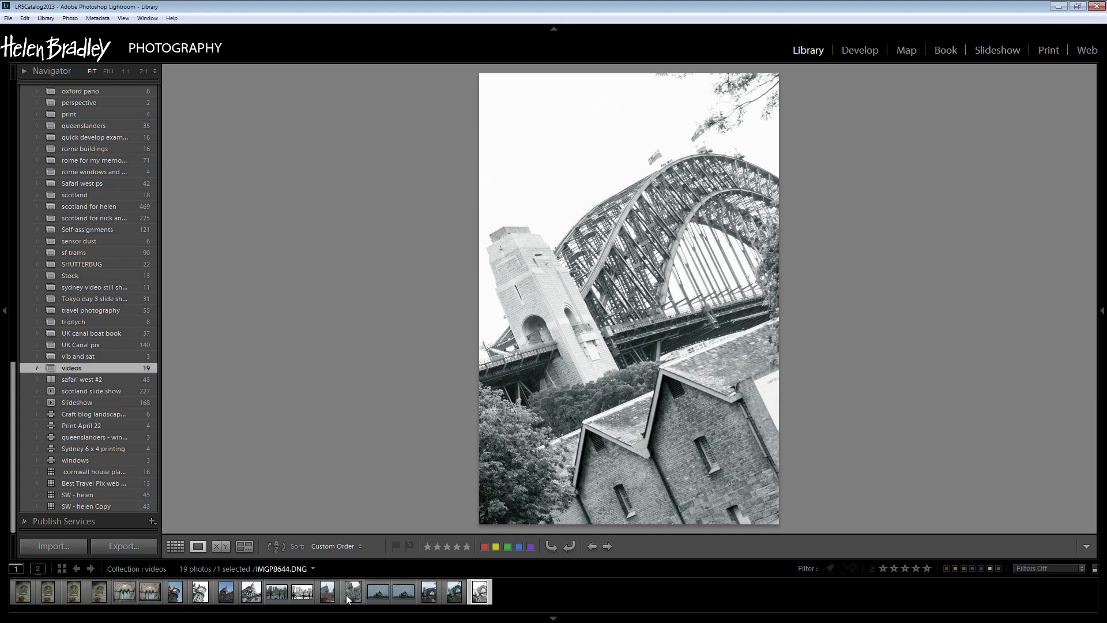
# Step: Compare the harbour and building photos' colour originals with their black-and-white copies
pyautogui.click(294, 593)
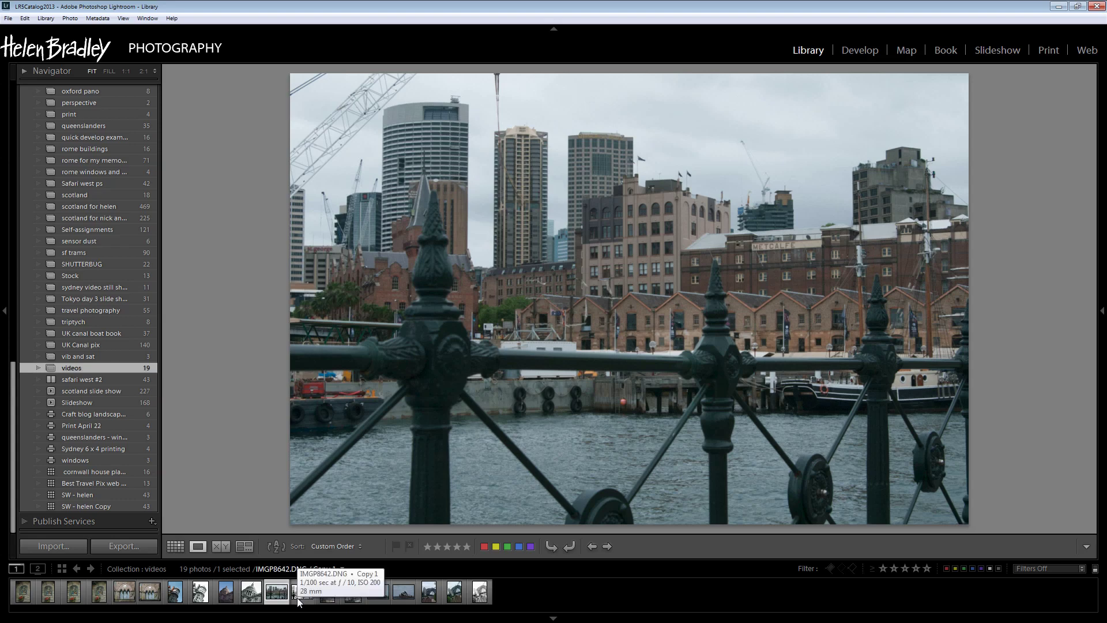
pyautogui.click(299, 597)
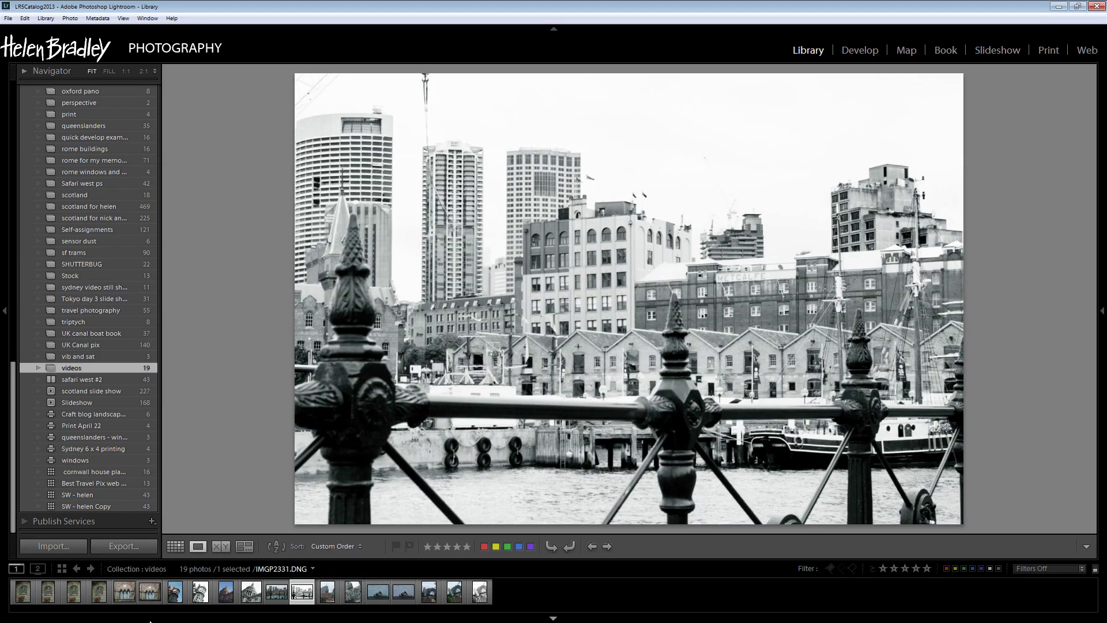
pyautogui.click(174, 594)
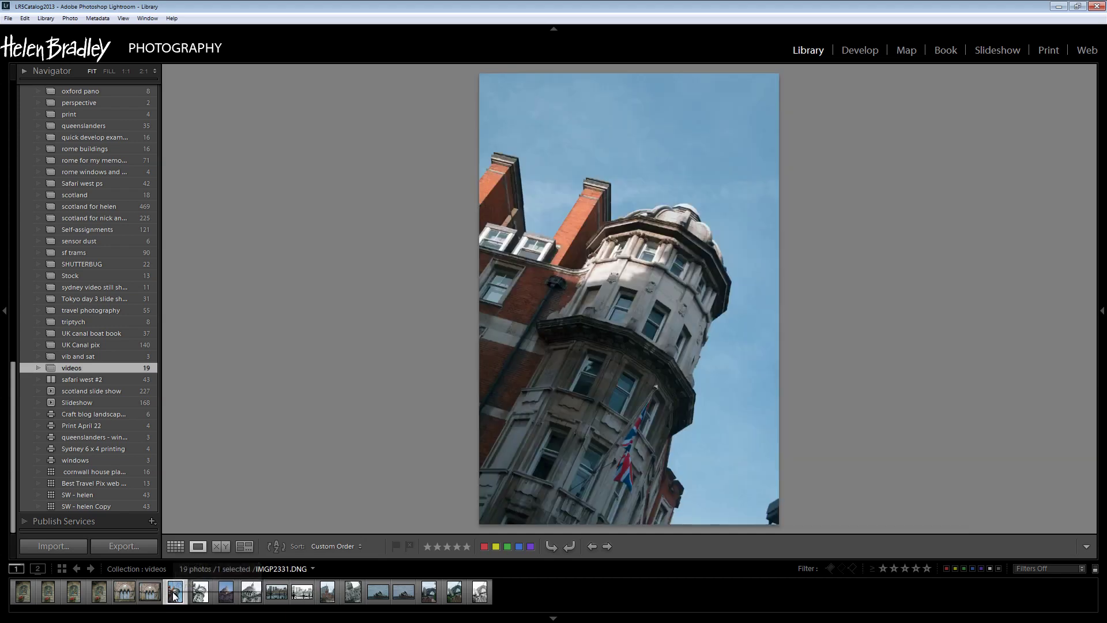
pyautogui.click(199, 593)
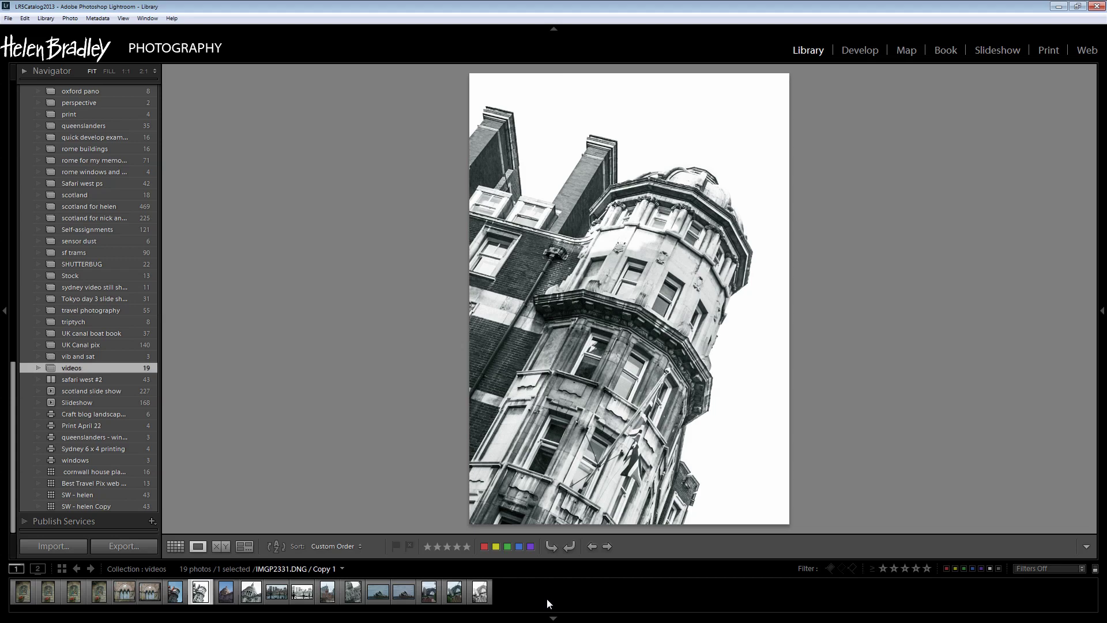
# Step: Flip between the building's black-and-white copy and colour original, ending on IMGP2331.DNG
pyautogui.click(177, 594)
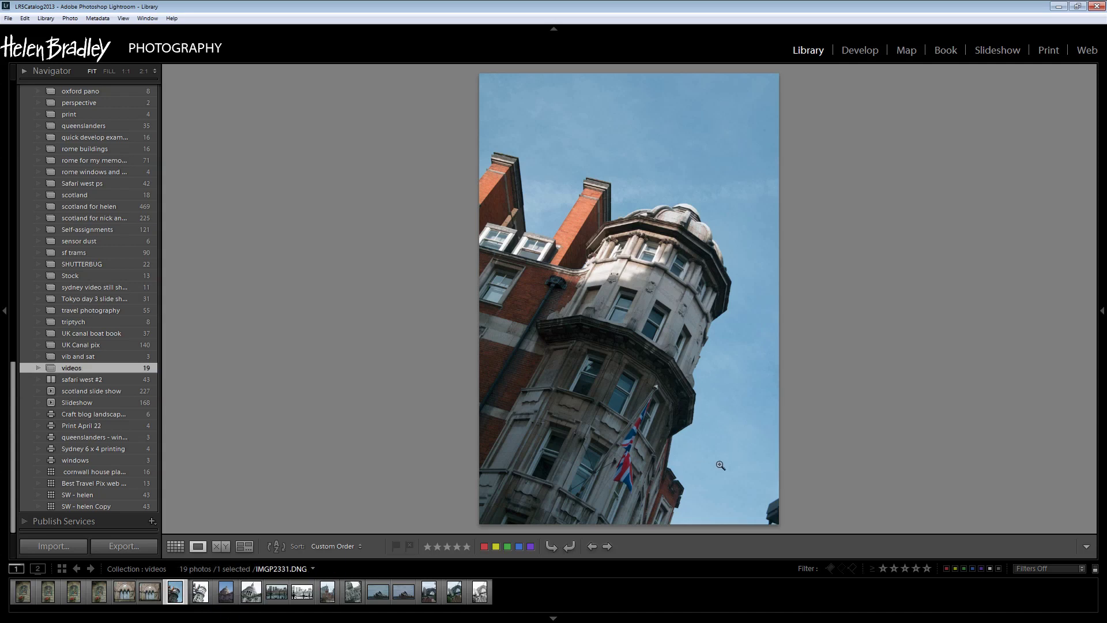
pyautogui.click(199, 592)
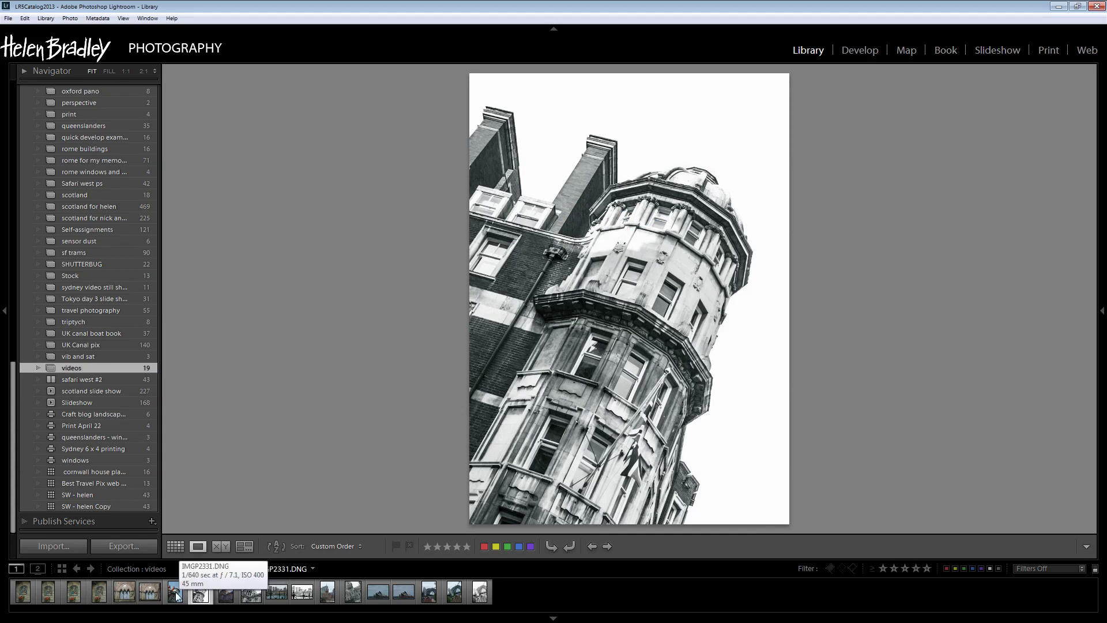
pyautogui.click(175, 593)
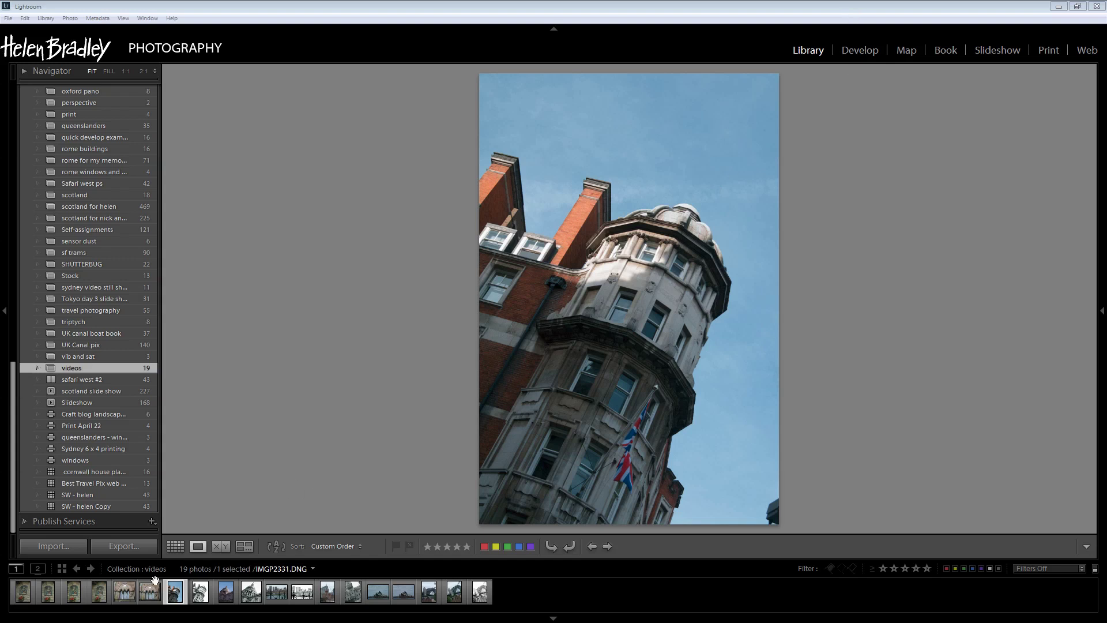
# Step: Create virtual Copy 2 of the building photo and open it in Develop without filmstrip or left panel
pyautogui.rightClick(173, 592)
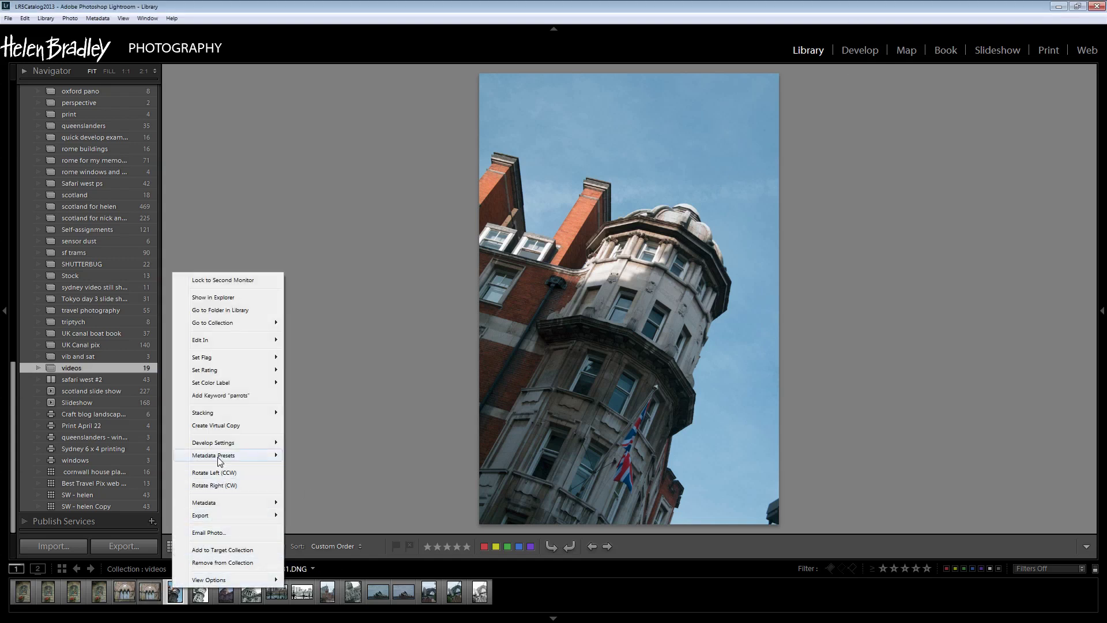
pyautogui.click(220, 426)
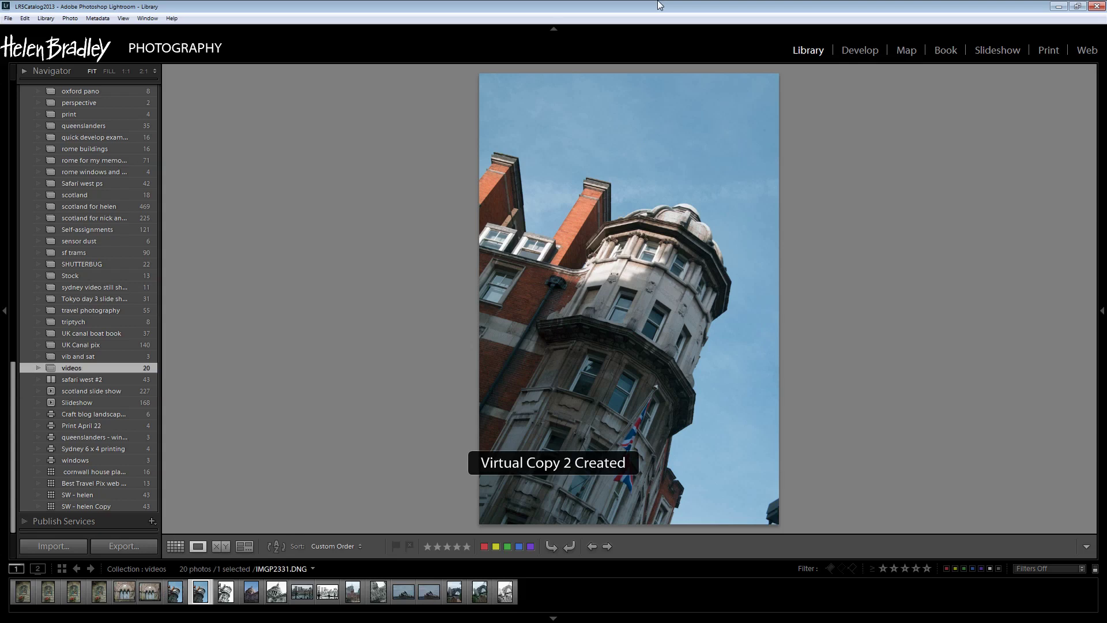
pyautogui.click(859, 51)
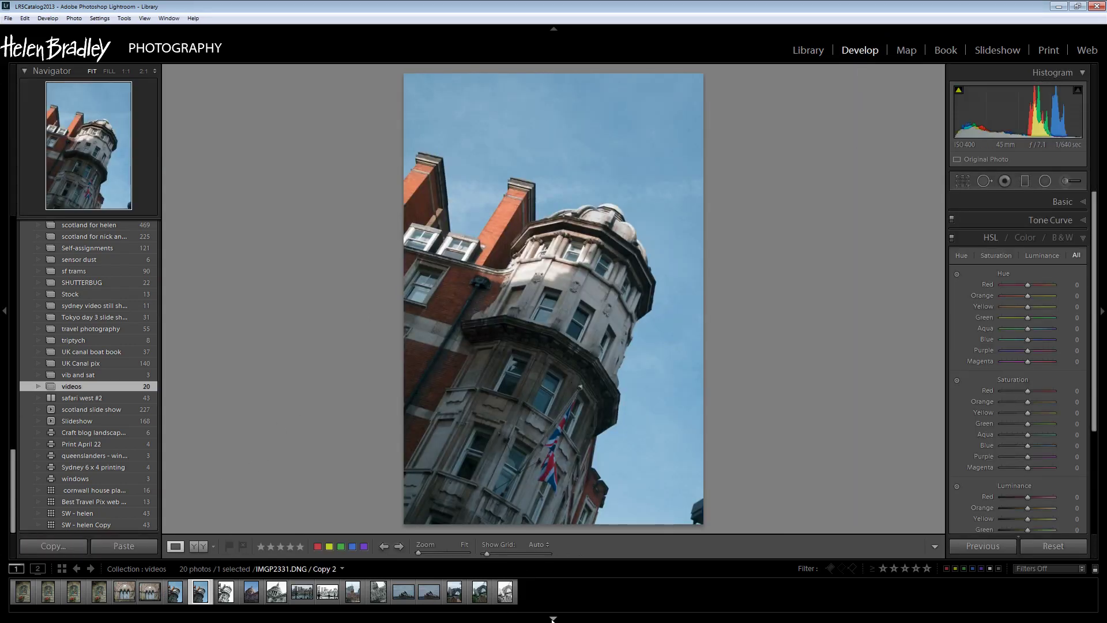
pyautogui.press('F6')
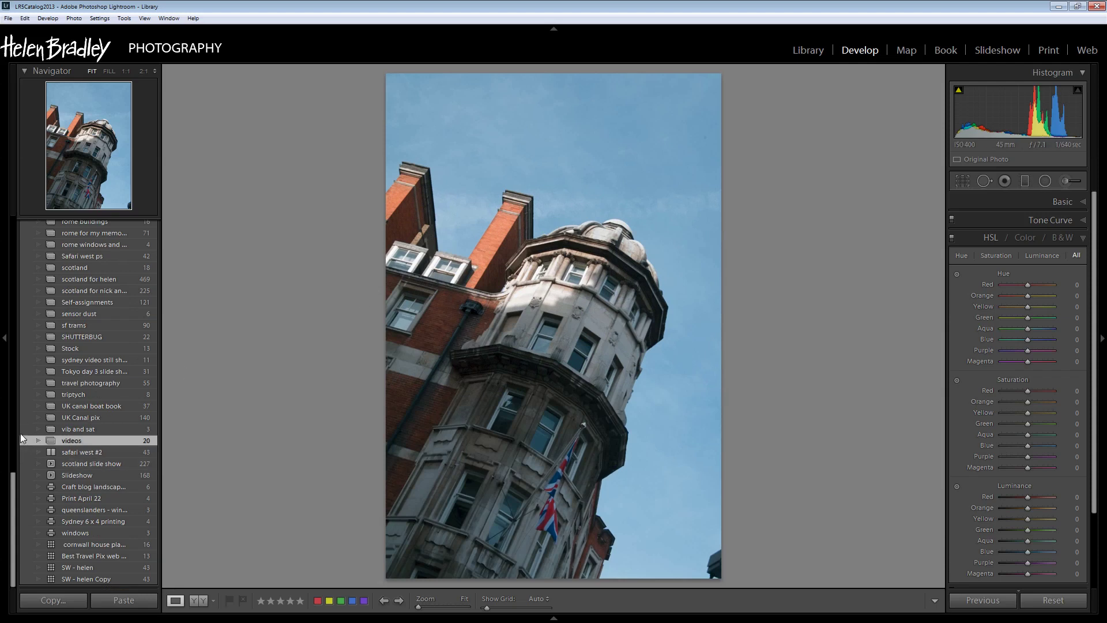
pyautogui.press('F7')
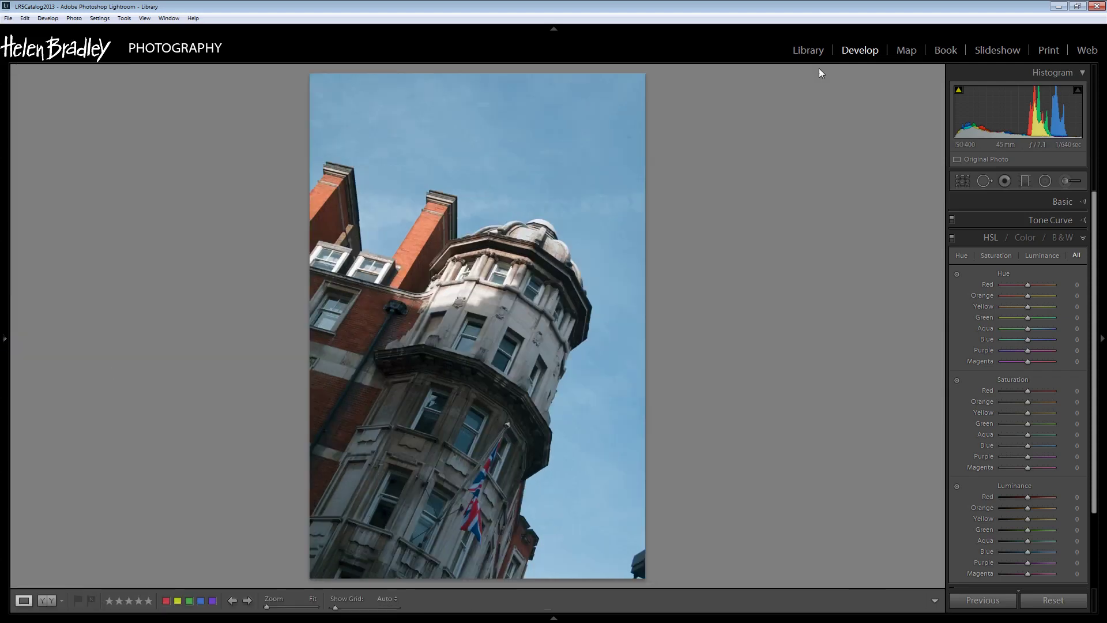
# Step: In the Basic panel set Shadows +95, Whites −2, Blacks −14, Clarity +50 and Exposure +0.24
pyautogui.click(1063, 202)
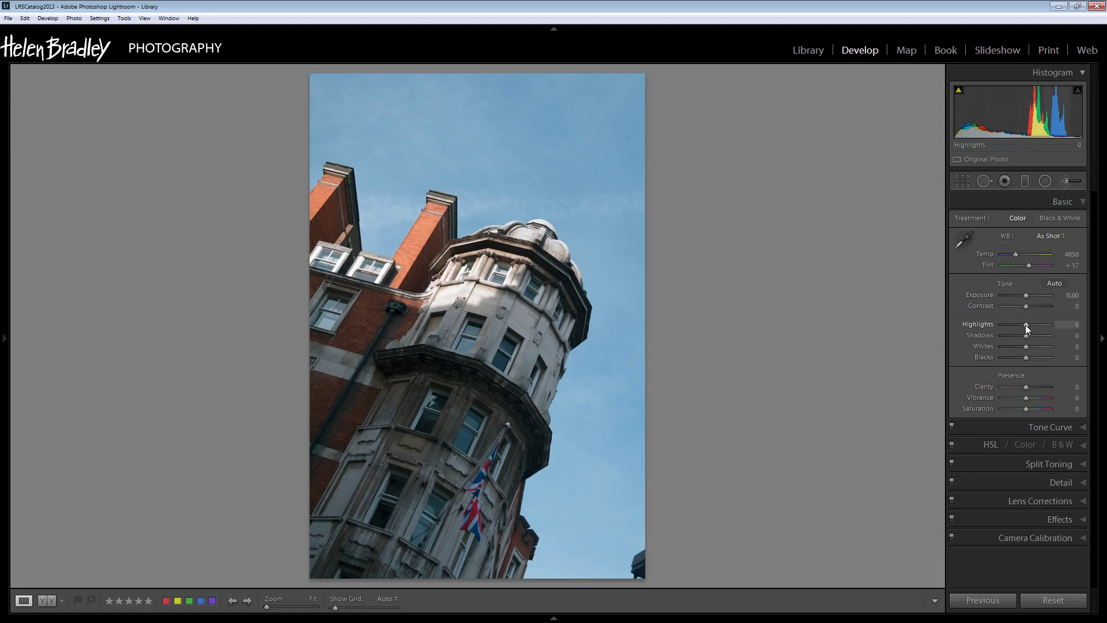
pyautogui.moveTo(1025, 335); pyautogui.dragTo(1039, 338)
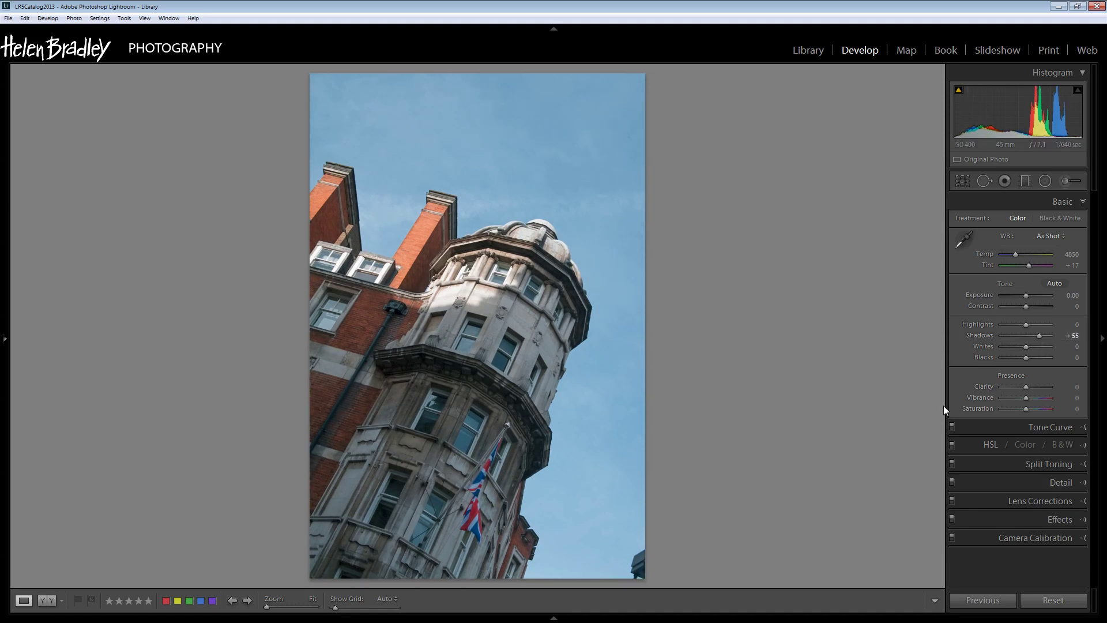
pyautogui.press('alt')
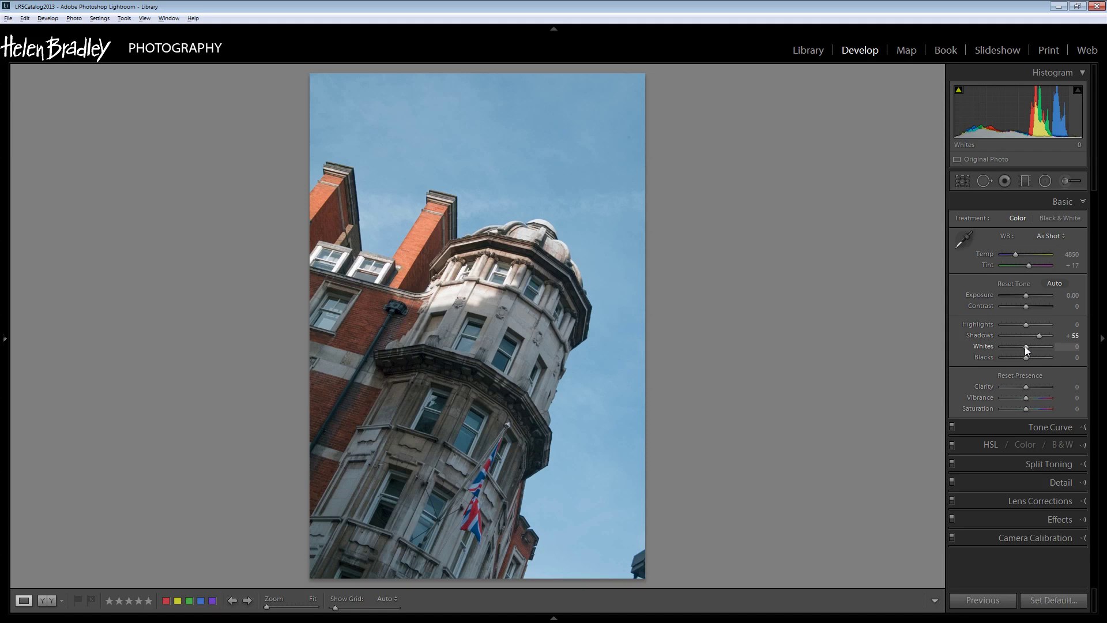
pyautogui.moveTo(1026, 348); pyautogui.dragTo(1022, 358)
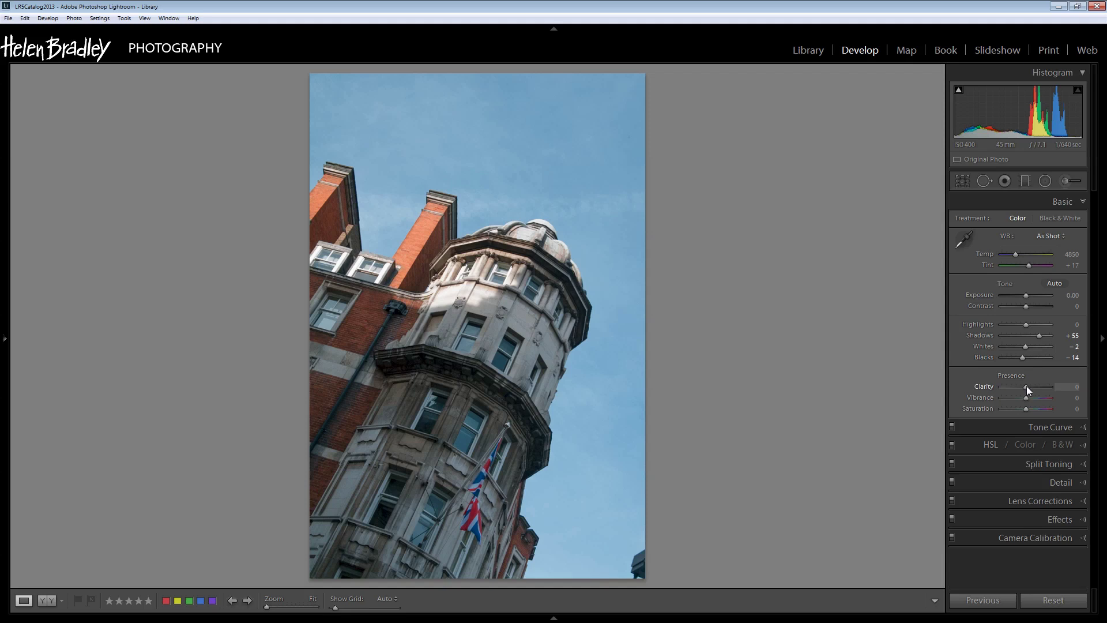
pyautogui.moveTo(1026, 386); pyautogui.dragTo(1038, 389)
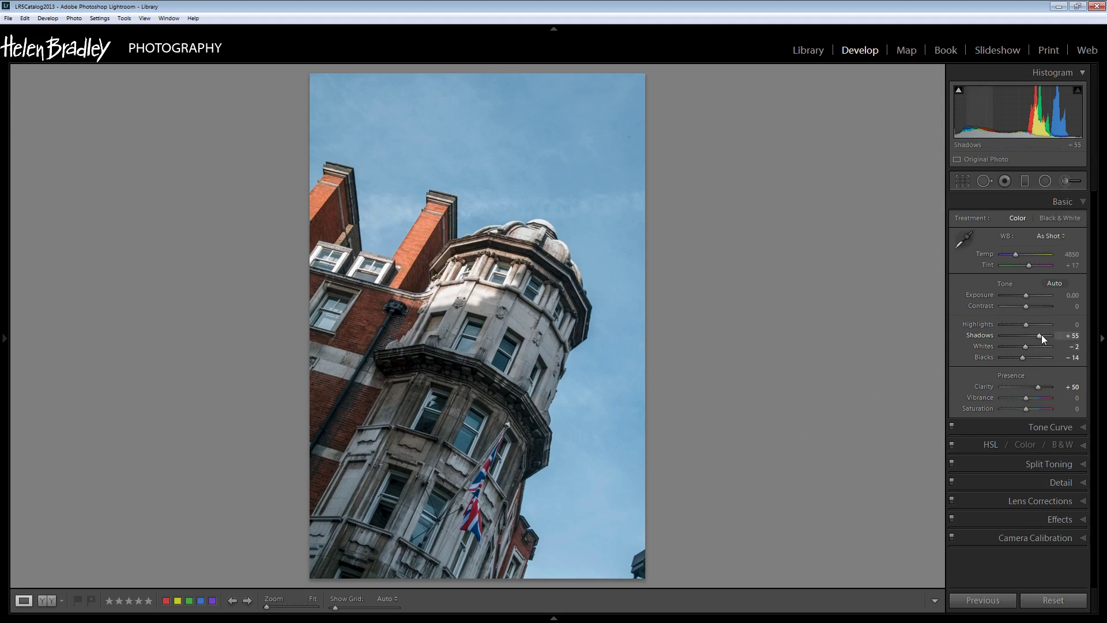
pyautogui.moveTo(1042, 337); pyautogui.dragTo(1048, 340)
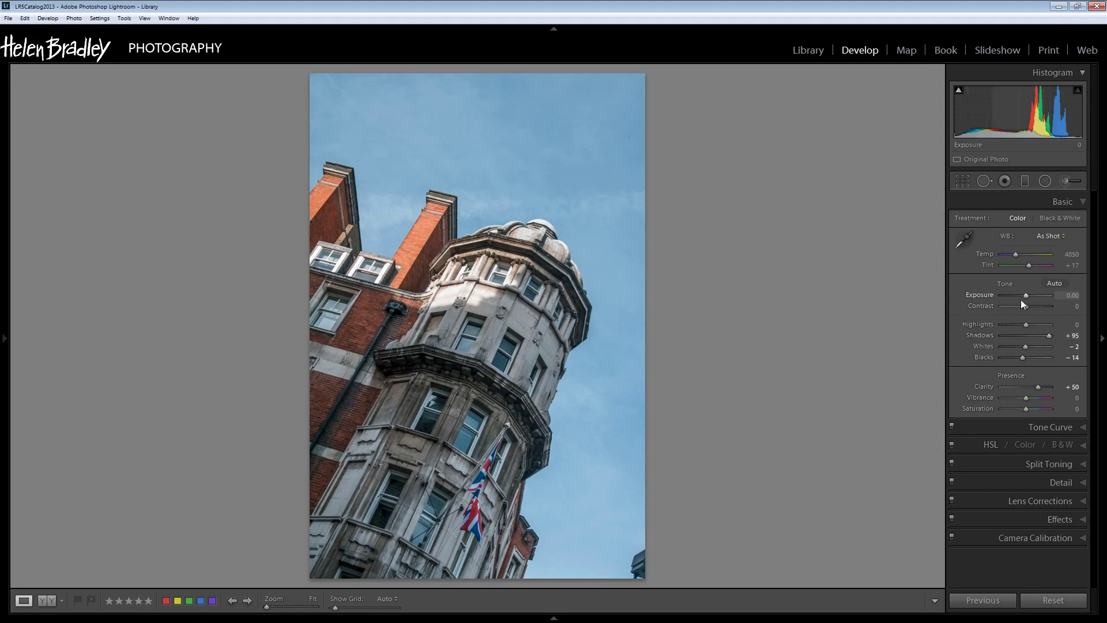
pyautogui.moveTo(1026, 296); pyautogui.dragTo(1027, 296)
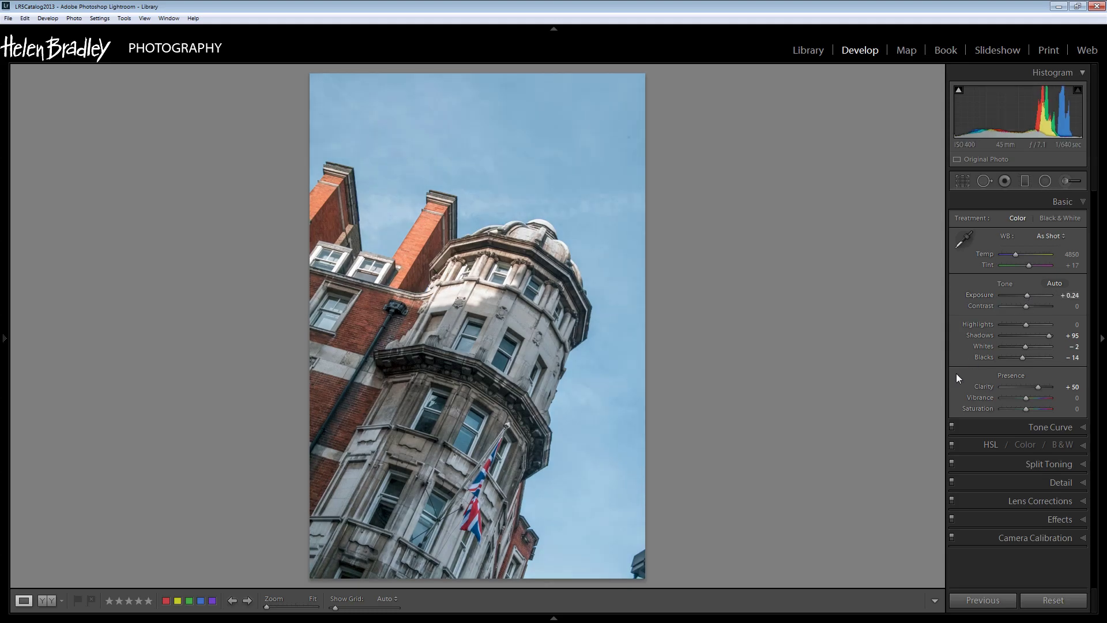
# Step: Convert Copy 2 to black and white, crop the right and top edges, and raise Blue to +98
pyautogui.click(1059, 443)
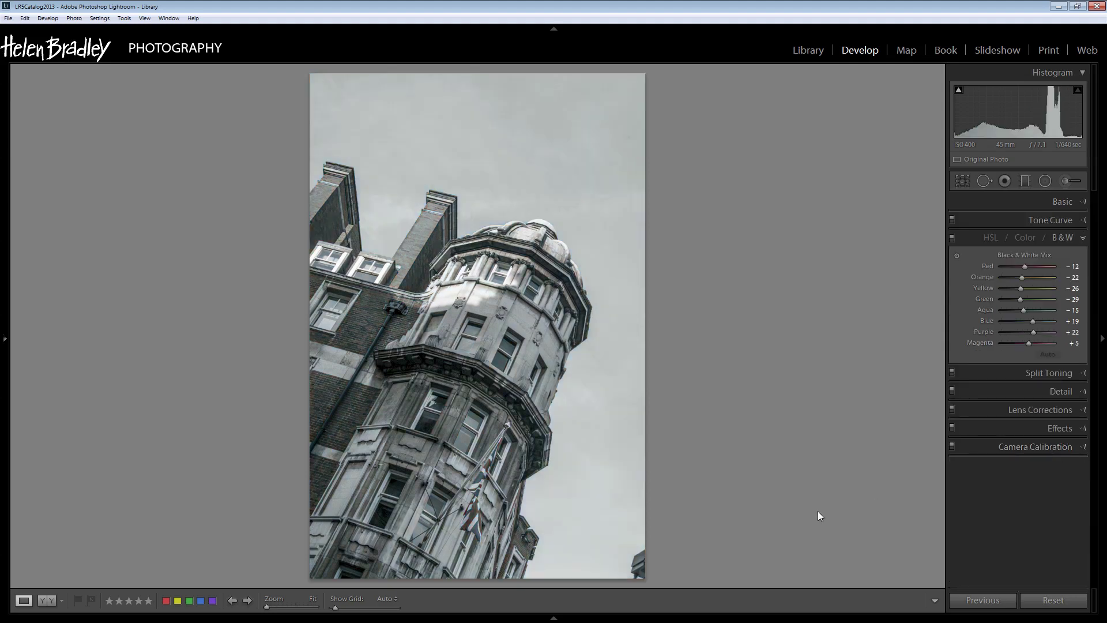
pyautogui.click(960, 179)
pyautogui.moveTo(648, 326); pyautogui.dragTo(637, 325)
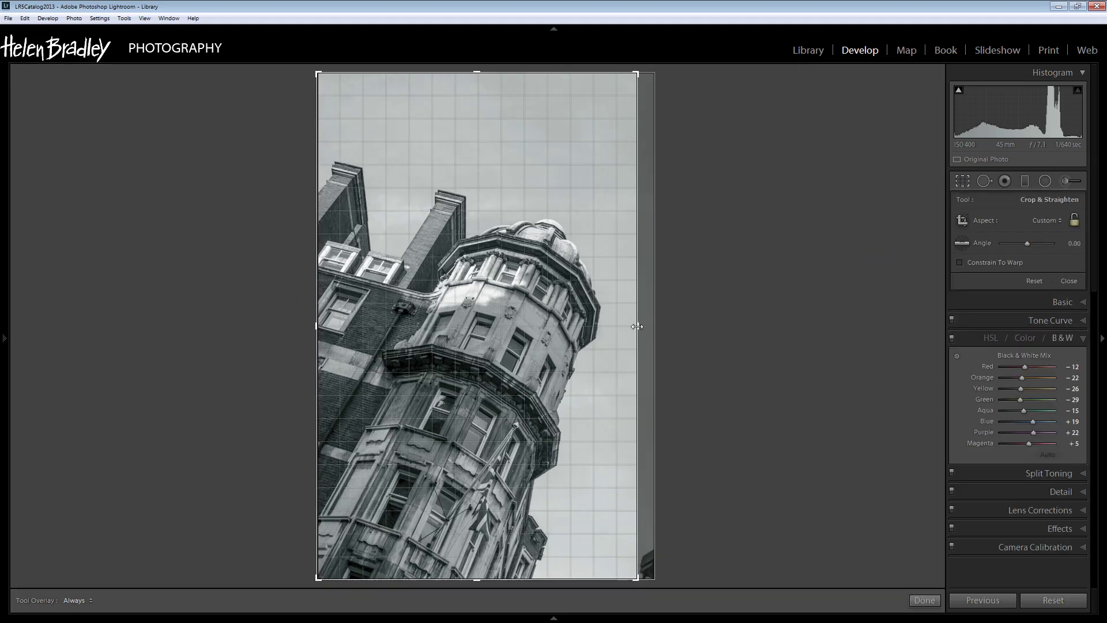
pyautogui.moveTo(474, 74); pyautogui.dragTo(474, 104)
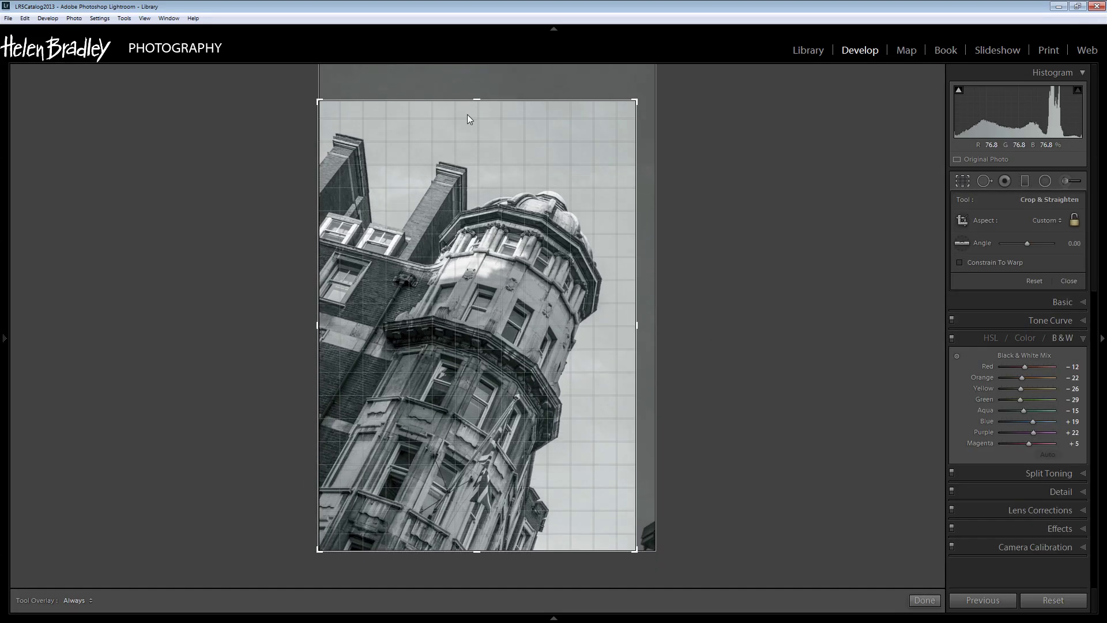
pyautogui.click(923, 600)
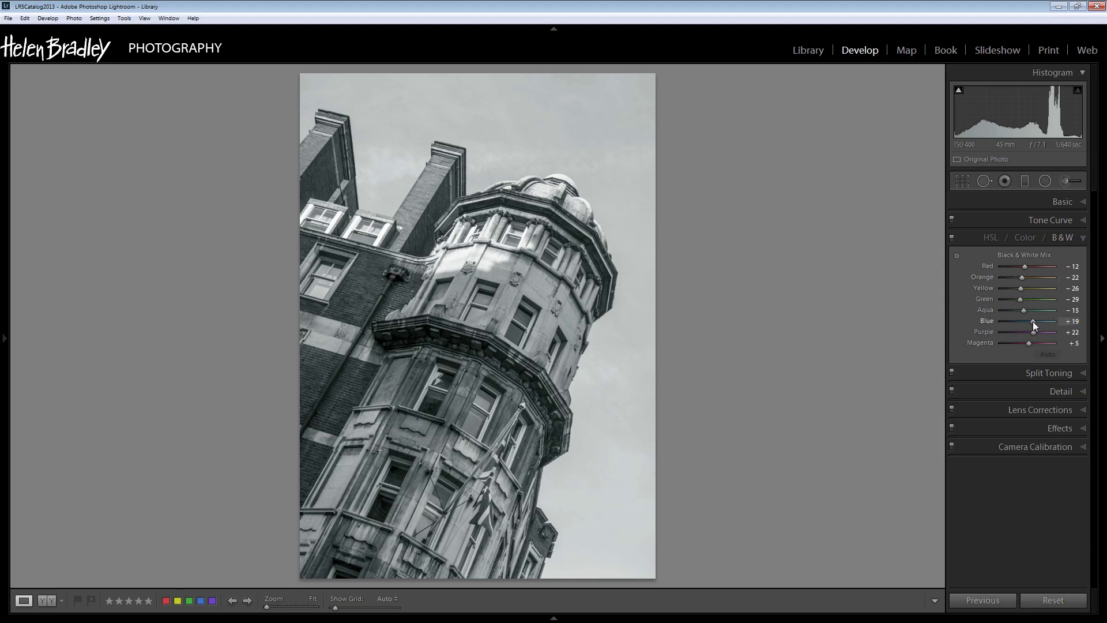
pyautogui.moveTo(1032, 321); pyautogui.dragTo(1052, 325)
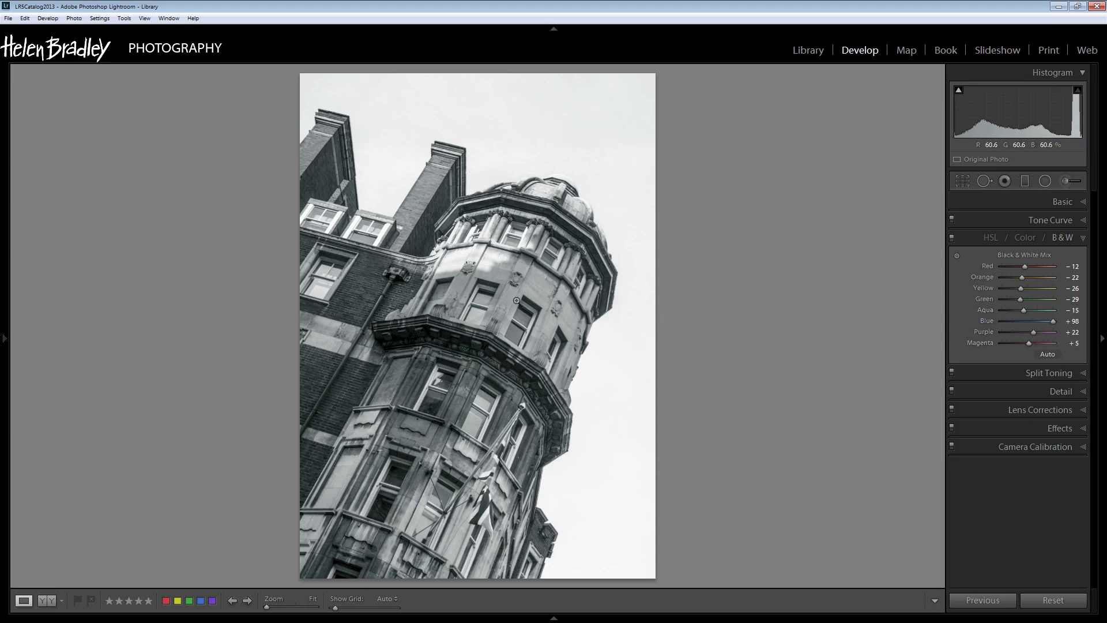
# Step: Reset Red, then set the B&W mix to Red −47, Orange +2, Green +31, Aqua +44, Purple +4
pyautogui.doubleClick(1025, 266)
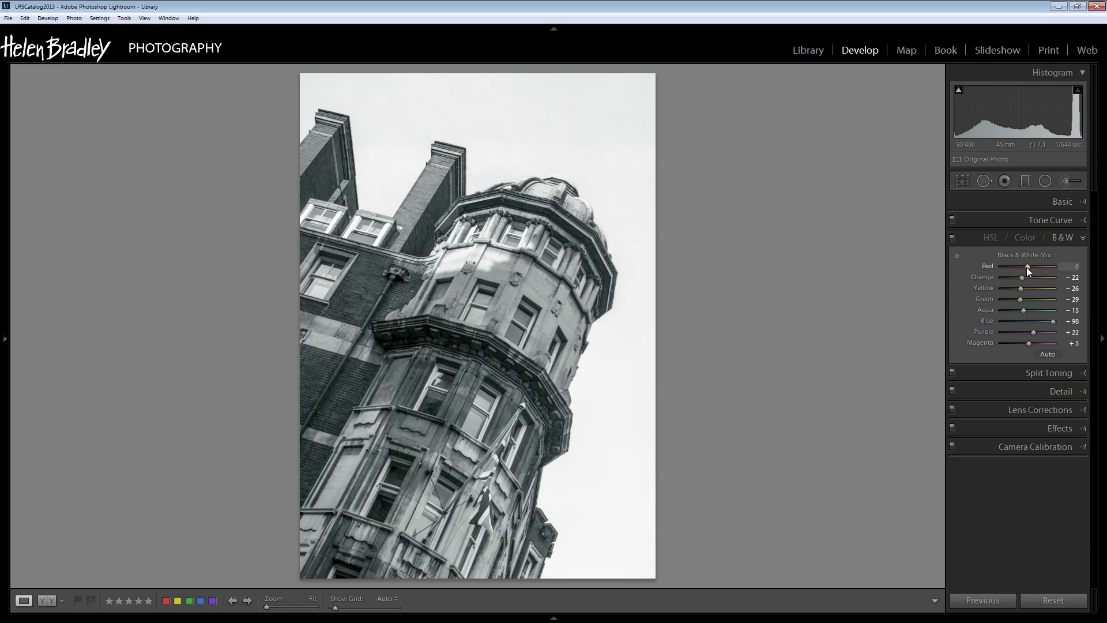
pyautogui.moveTo(1026, 268); pyautogui.dragTo(994, 258)
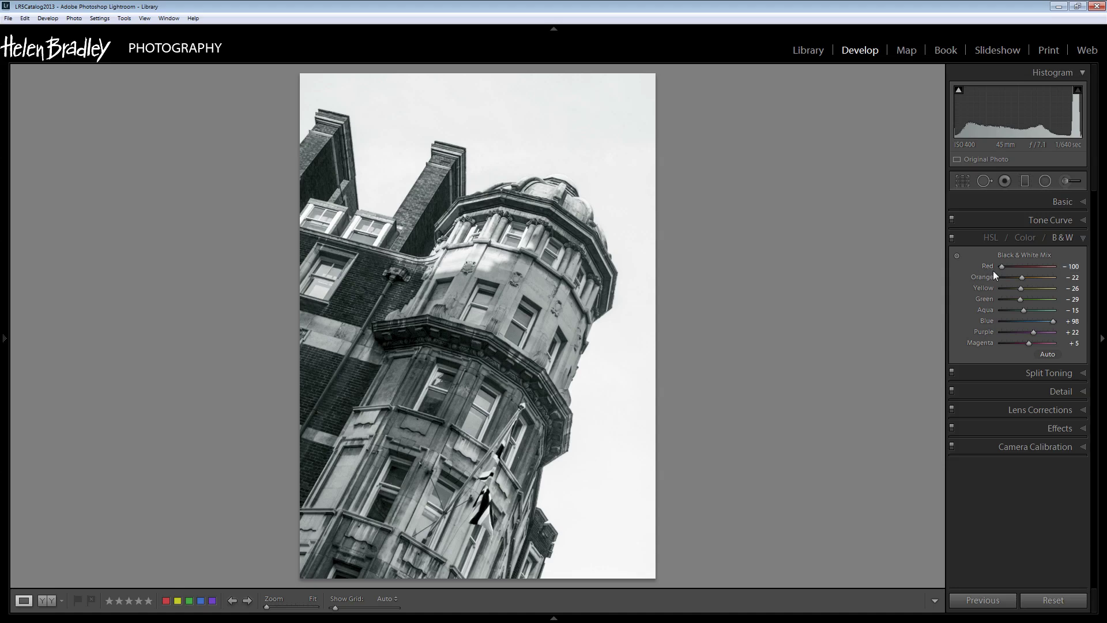
pyautogui.moveTo(1001, 266)
pyautogui.mouseDown()
pyautogui.moveTo(1064, 274)
pyautogui.moveTo(1043, 264)
pyautogui.moveTo(1014, 278)
pyautogui.mouseUp()
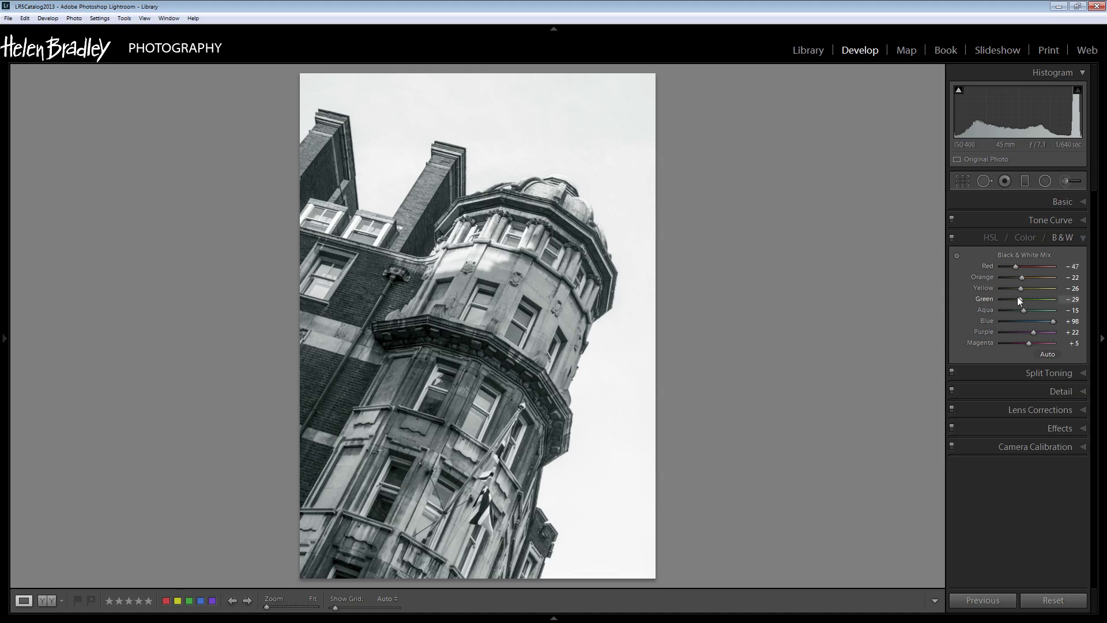
pyautogui.moveTo(1023, 278); pyautogui.dragTo(1031, 276)
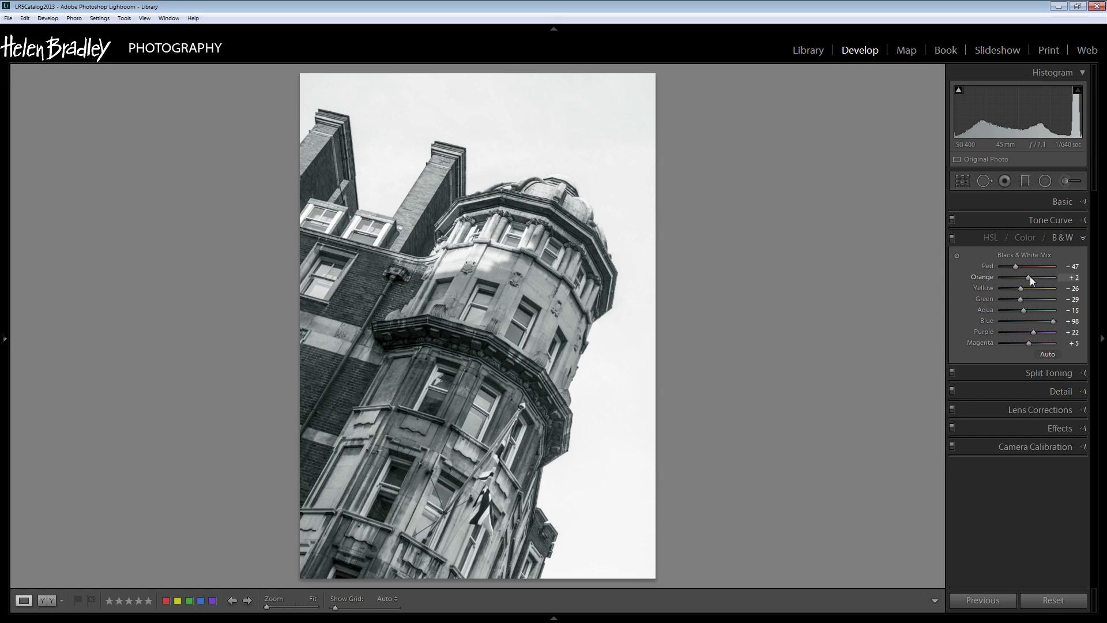
pyautogui.moveTo(1031, 278); pyautogui.dragTo(1029, 277)
pyautogui.moveTo(1018, 289)
pyautogui.mouseDown()
pyautogui.moveTo(991, 287)
pyautogui.moveTo(1046, 286)
pyautogui.moveTo(995, 293)
pyautogui.moveTo(1010, 293)
pyautogui.mouseUp()
pyautogui.moveTo(1036, 332)
pyautogui.mouseDown()
pyautogui.moveTo(988, 343)
pyautogui.moveTo(1032, 341)
pyautogui.moveTo(1022, 342)
pyautogui.mouseUp()
# Step: Start an Adjustment Brush at Exposure 1.52 with Auto Mask and paint the sky left of the pin
pyautogui.click(1064, 181)
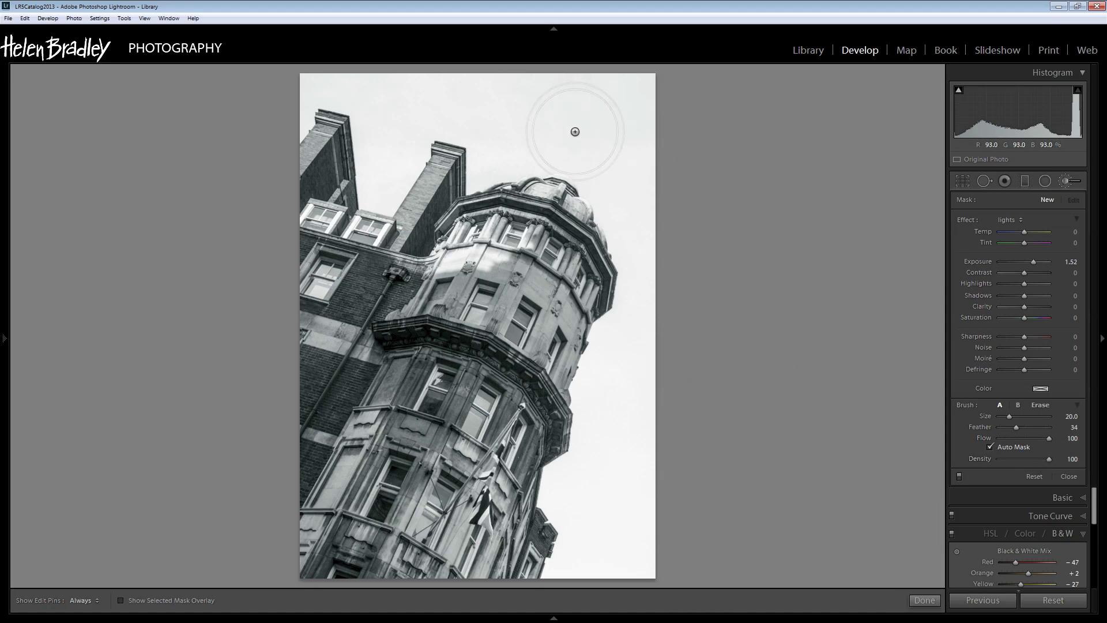
pyautogui.click(554, 108)
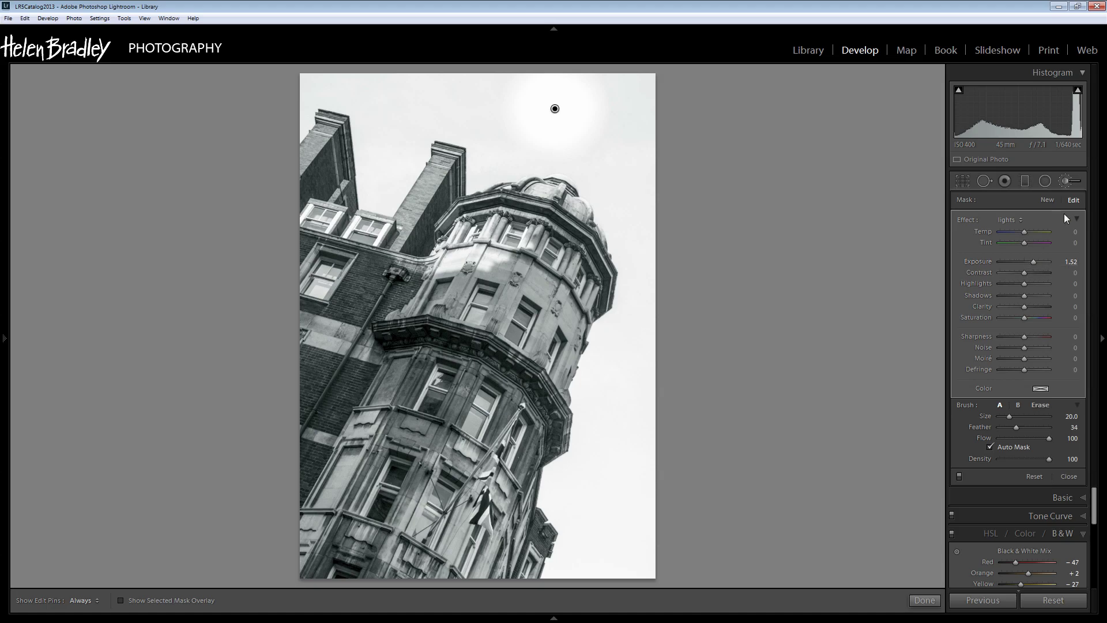
pyautogui.moveTo(552, 109)
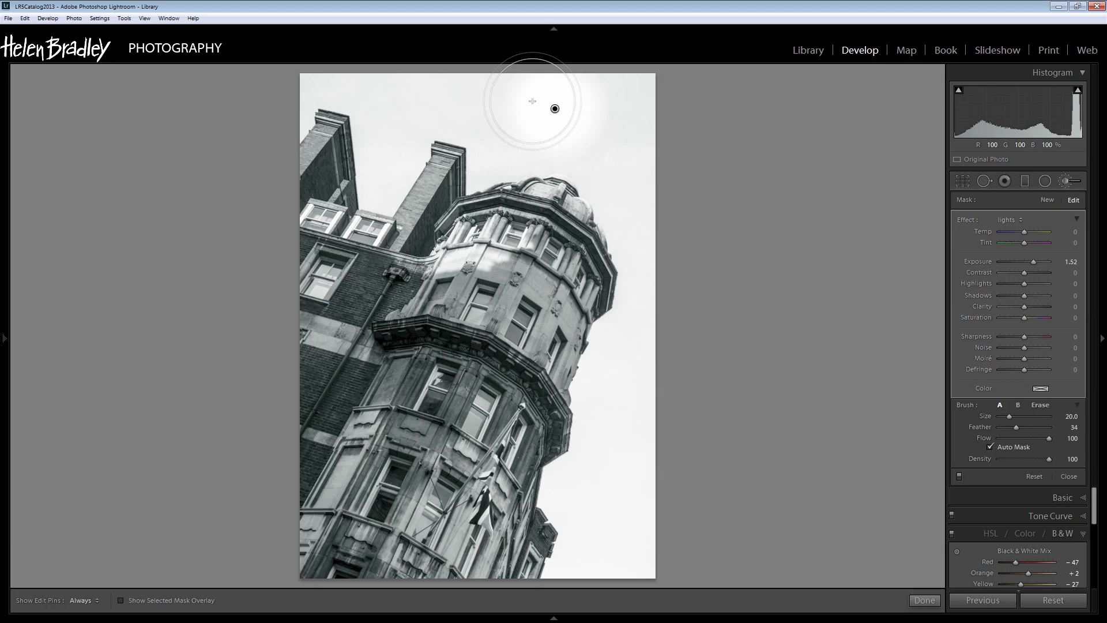
pyautogui.press('h')
pyautogui.moveTo(548, 109)
pyautogui.mouseDown()
pyautogui.moveTo(416, 90)
pyautogui.moveTo(334, 54)
pyautogui.moveTo(321, 69)
pyautogui.mouseUp()
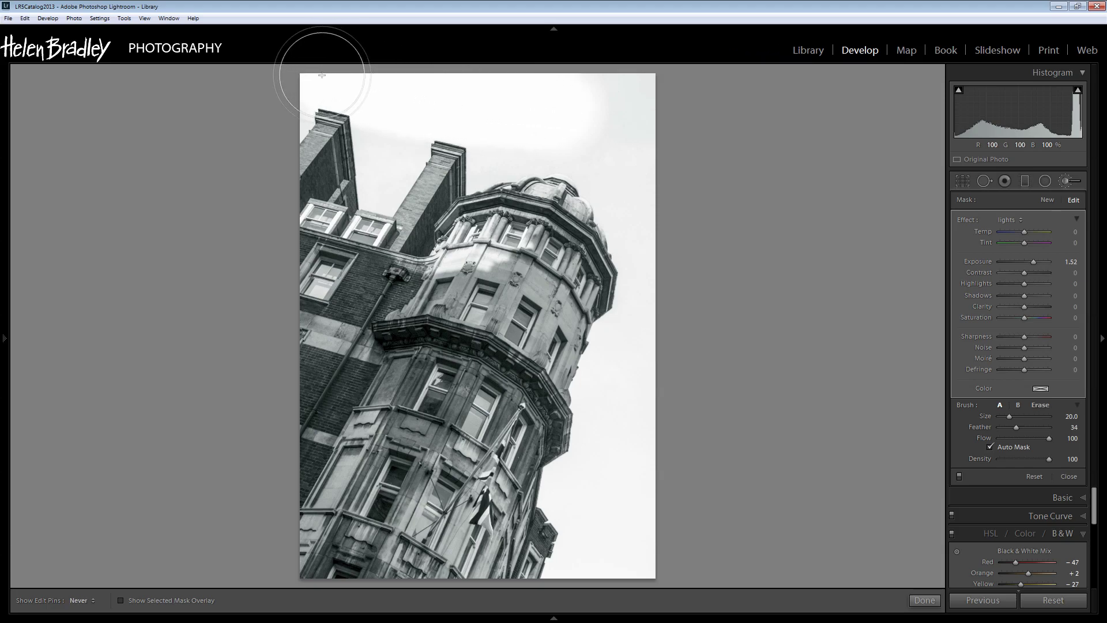
pyautogui.press('h')
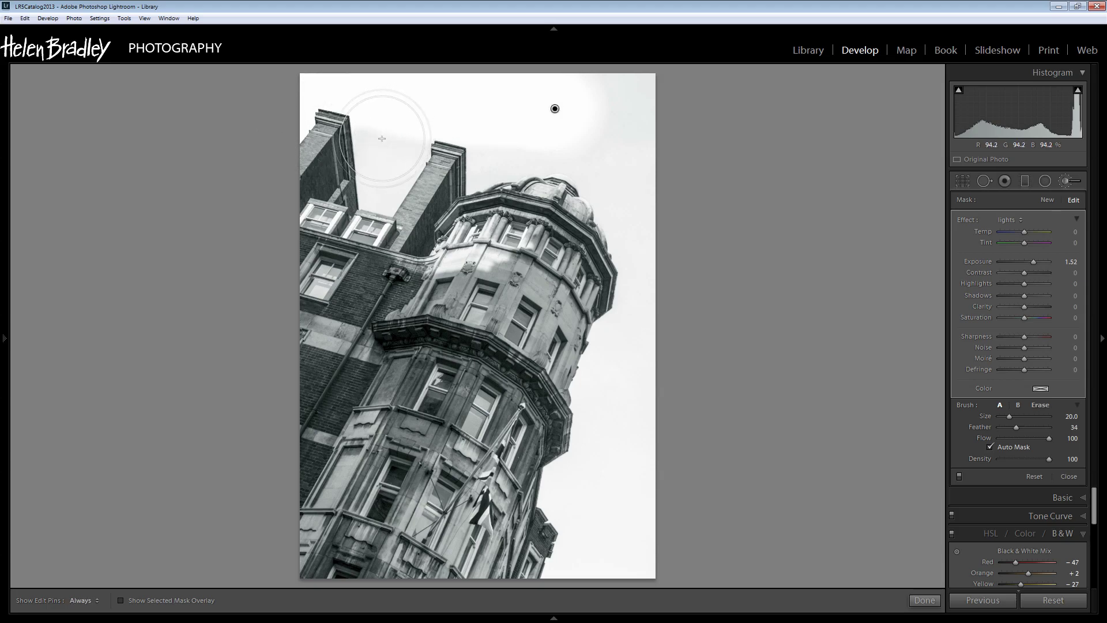
# Step: Paint the remaining grey sky white between chimneys, beside the dome and down the tower's right side
pyautogui.moveTo(382, 139)
pyautogui.mouseDown()
pyautogui.moveTo(393, 167)
pyautogui.moveTo(380, 198)
pyautogui.mouseUp()
pyautogui.press('h')
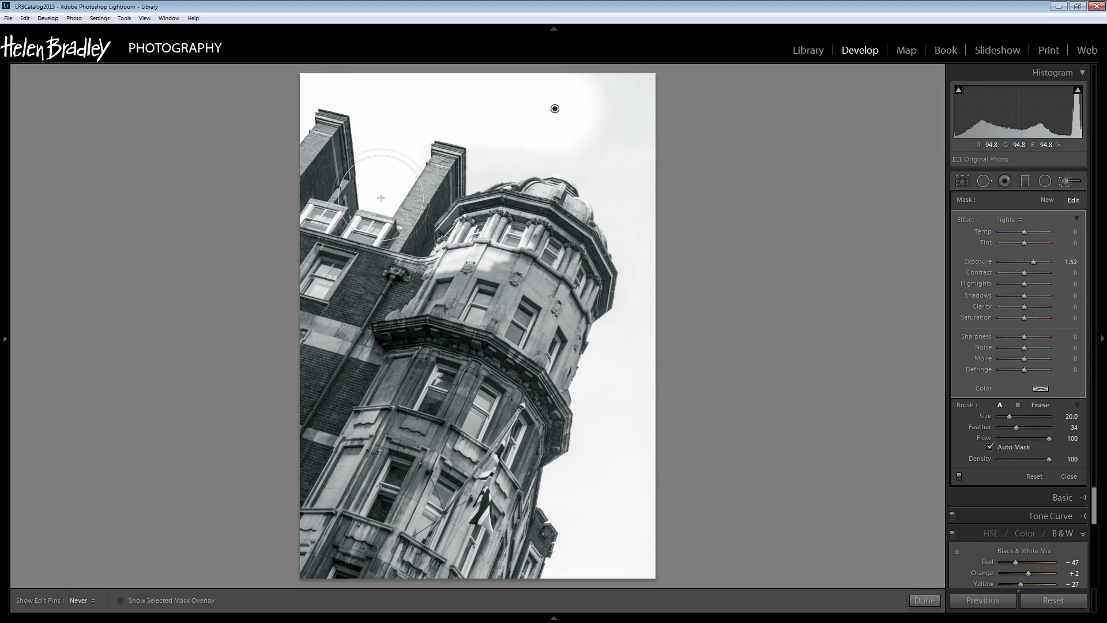
pyautogui.press('h')
pyautogui.moveTo(494, 153); pyautogui.dragTo(486, 161)
pyautogui.press('h')
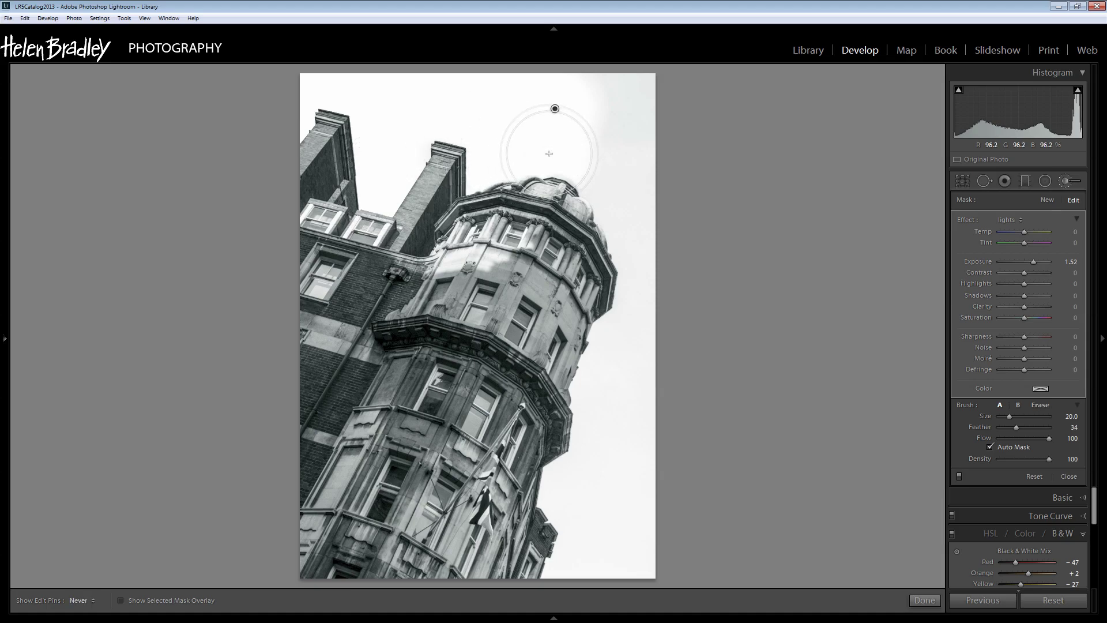
pyautogui.press('h')
pyautogui.moveTo(618, 178); pyautogui.dragTo(634, 210)
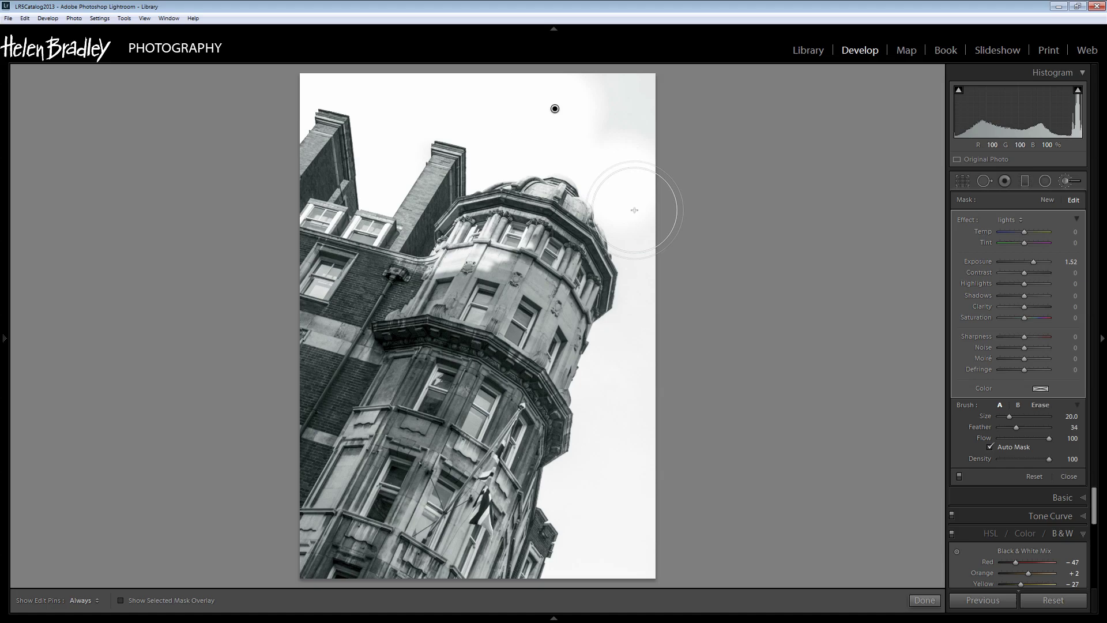
pyautogui.press('h')
pyautogui.moveTo(605, 148)
pyautogui.mouseDown()
pyautogui.moveTo(596, 103)
pyautogui.moveTo(630, 94)
pyautogui.mouseUp()
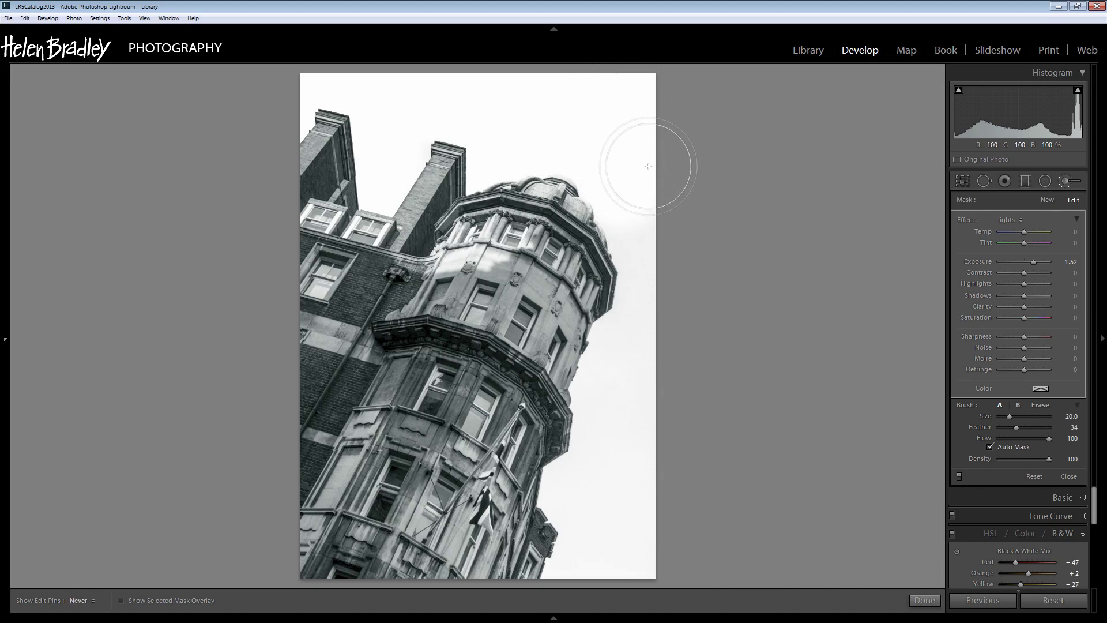
pyautogui.press('h')
pyautogui.moveTo(637, 188)
pyautogui.mouseDown()
pyautogui.moveTo(633, 321)
pyautogui.moveTo(593, 439)
pyautogui.moveTo(605, 420)
pyautogui.moveTo(623, 424)
pyautogui.moveTo(622, 548)
pyautogui.moveTo(564, 587)
pyautogui.moveTo(572, 550)
pyautogui.mouseUp()
pyautogui.press('h')
pyautogui.press('h')
pyautogui.press('h')
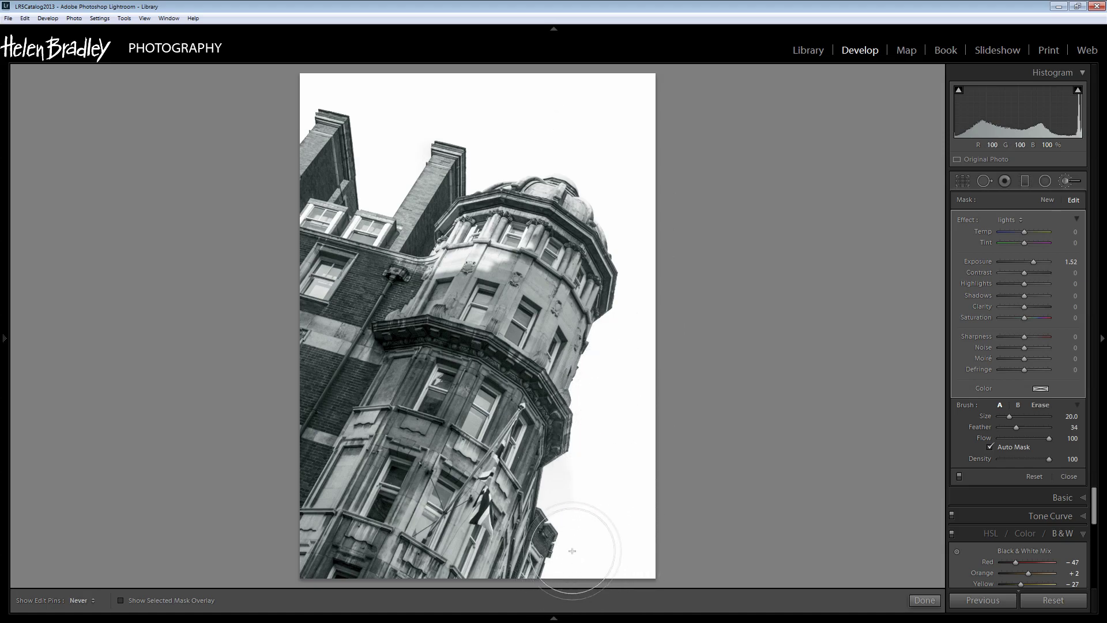
pyautogui.press('h')
pyautogui.press('h')
pyautogui.press('h')
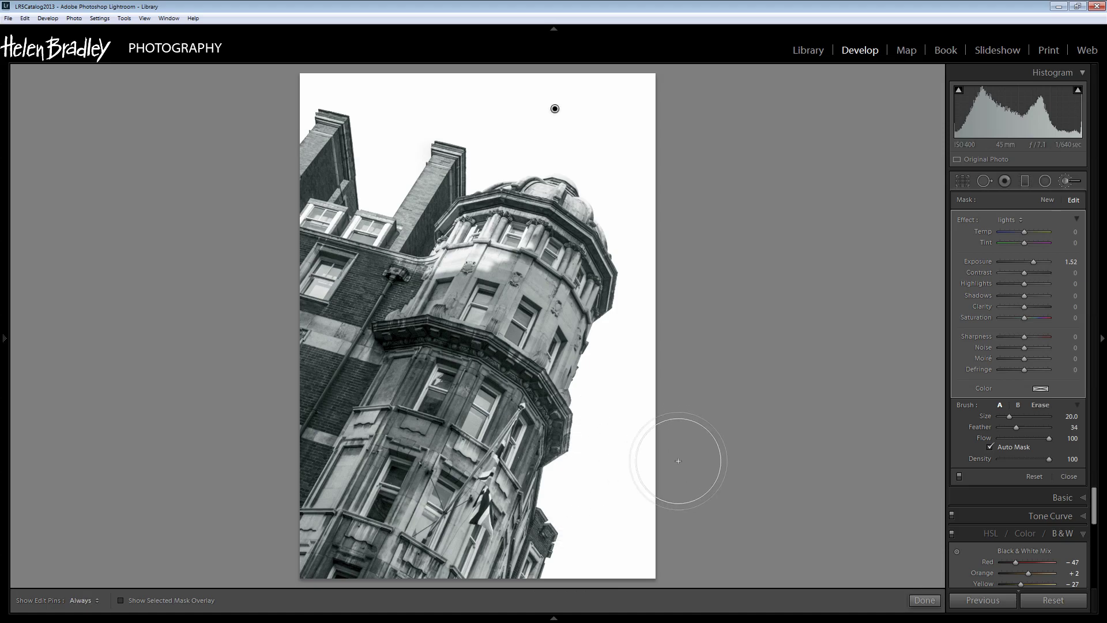
# Step: Show the mask overlay, add the halo by the left chimney, then switch to a smaller erase brush
pyautogui.press('o')
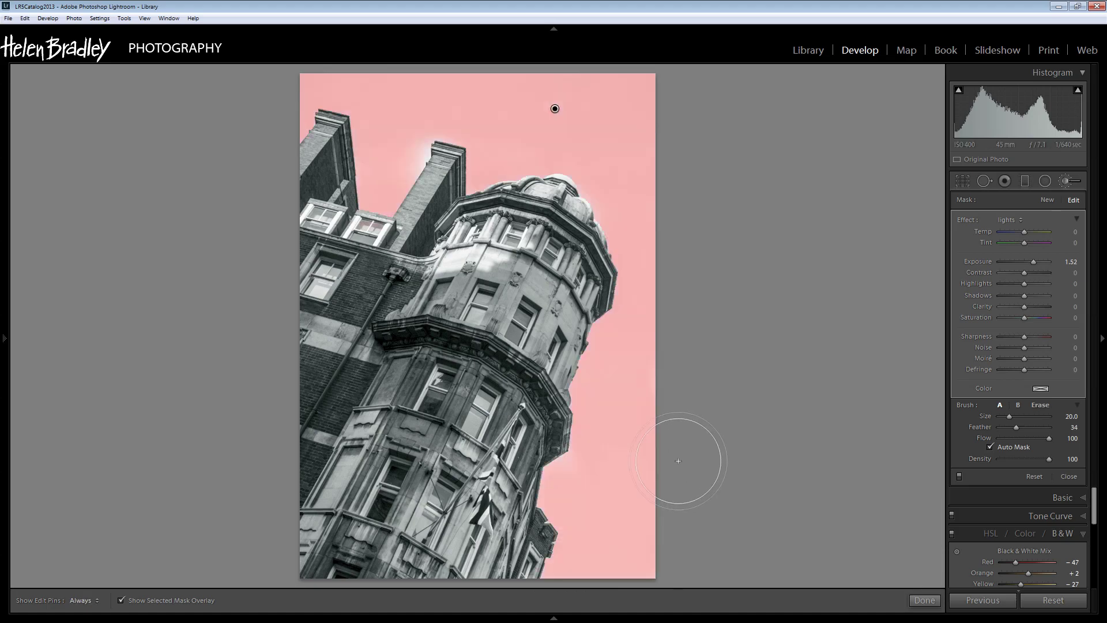
pyautogui.moveTo(444, 213)
pyautogui.mouseDown()
pyautogui.moveTo(448, 178)
pyautogui.moveTo(418, 146)
pyautogui.mouseUp()
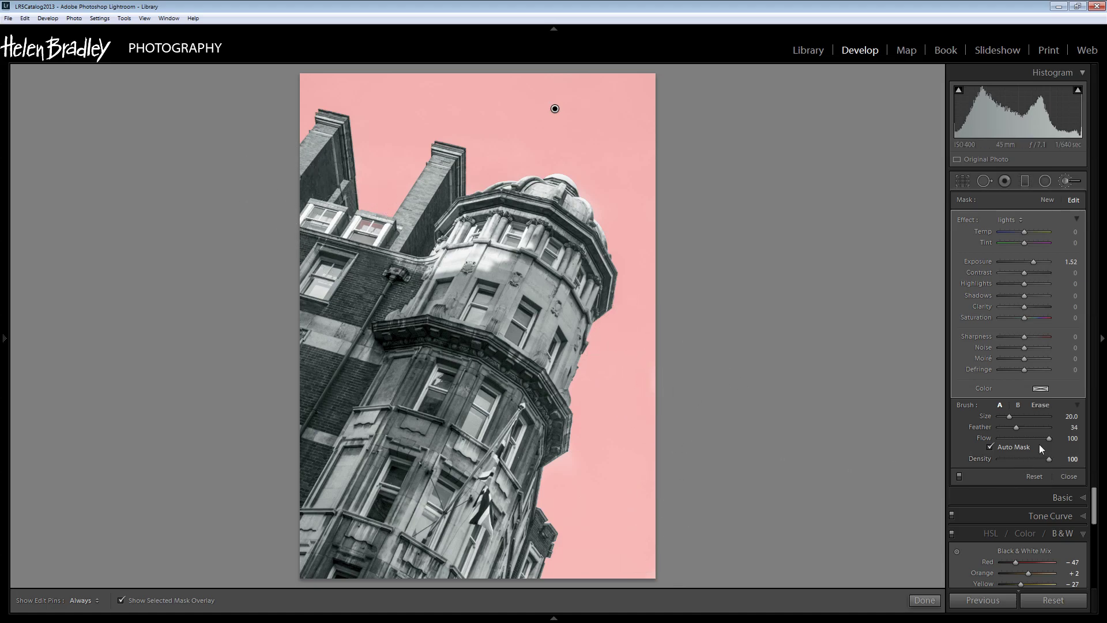
pyautogui.click(1040, 405)
pyautogui.scroll(-1, 310, 286)
pyautogui.scroll(-11, 310, 286)
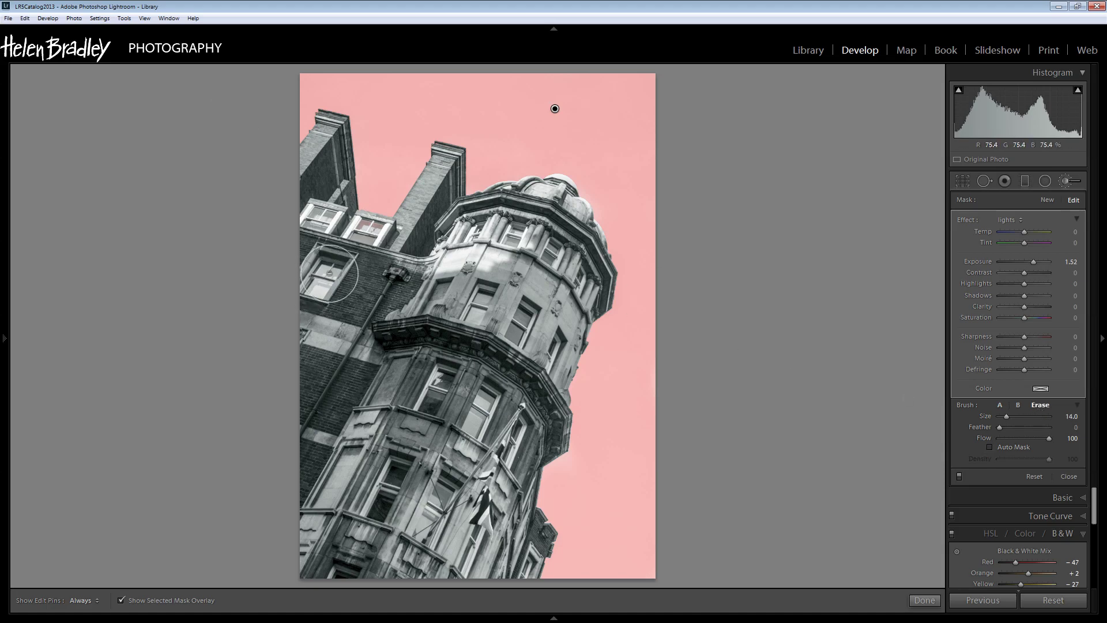
pyautogui.press('h')
pyautogui.press('h')
# Step: Hide the mask overlay and raise the sky brush Exposure to 1.62
pyautogui.press('o')
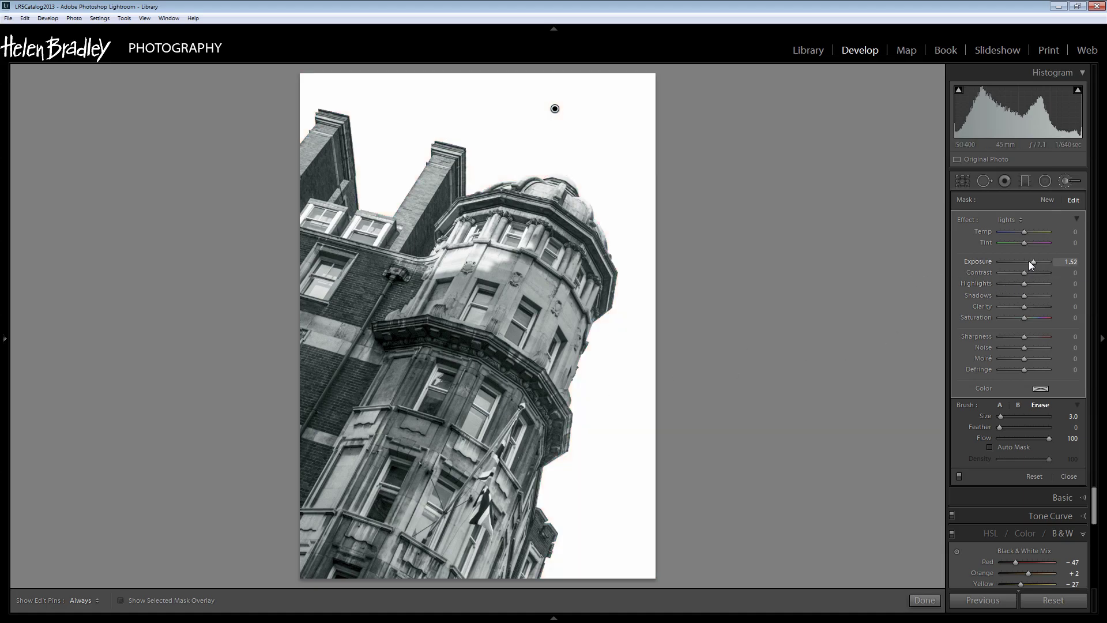
pyautogui.moveTo(1033, 261); pyautogui.dragTo(1033, 260)
pyautogui.moveTo(1029, 262); pyautogui.dragTo(1032, 265)
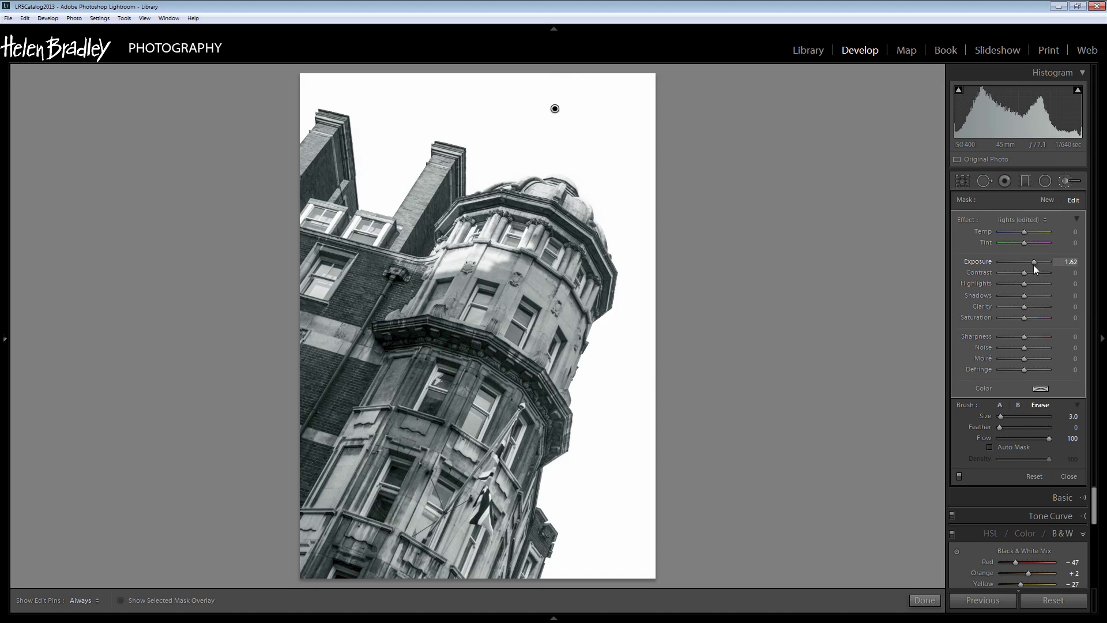
# Step: Close the sky brush, toggle Before/After against the colour original, and bring back the filmstrip
pyautogui.click(924, 602)
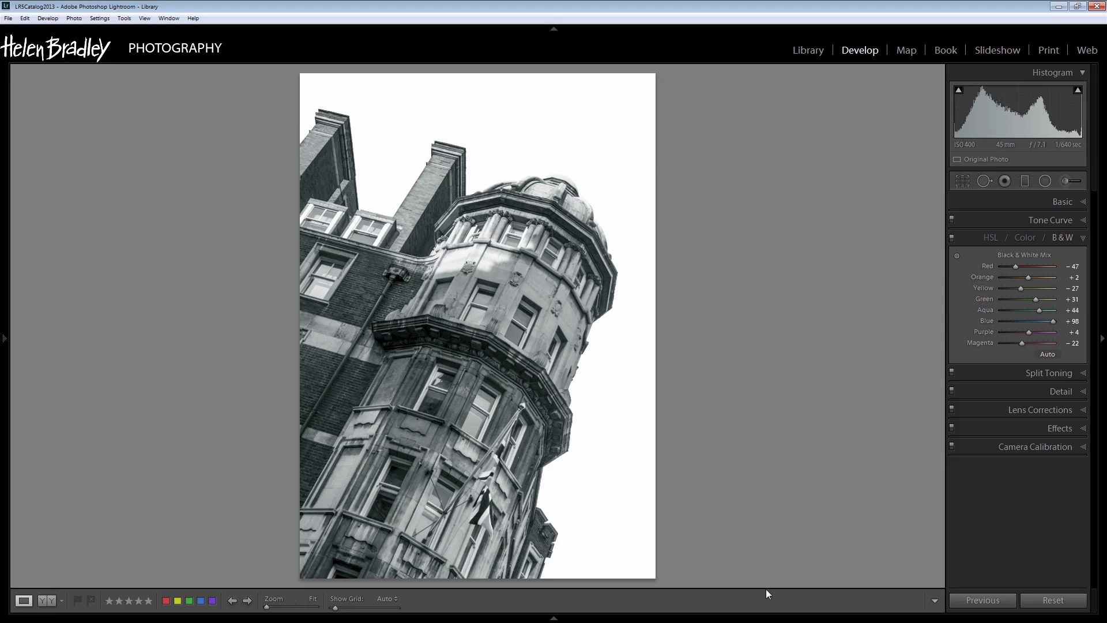
pyautogui.press('\\')
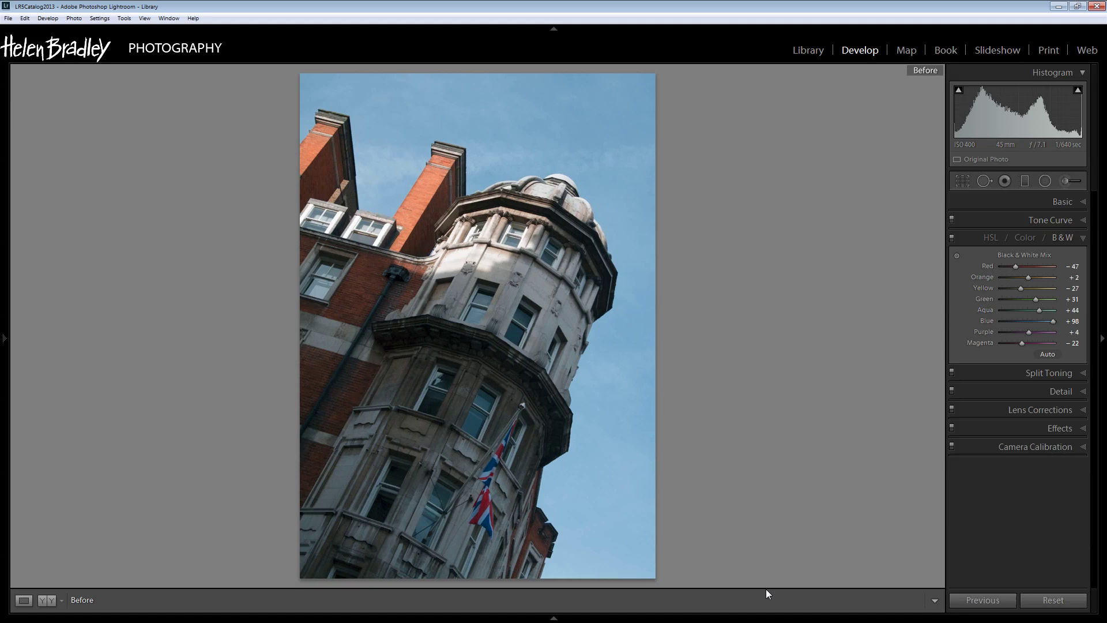
pyautogui.press('\\')
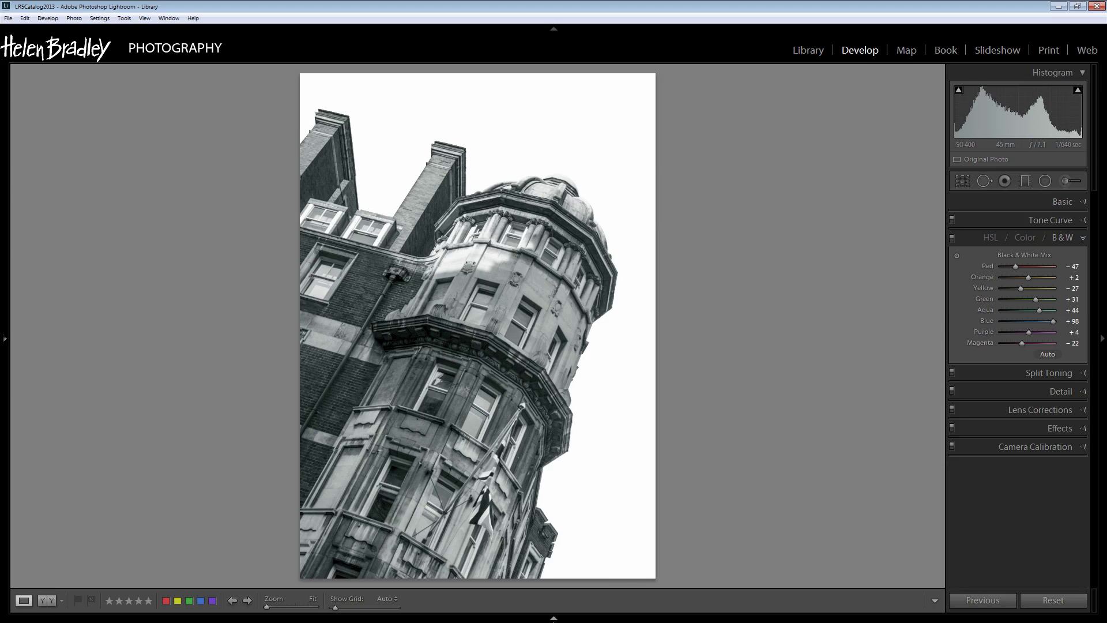
pyautogui.click(553, 618)
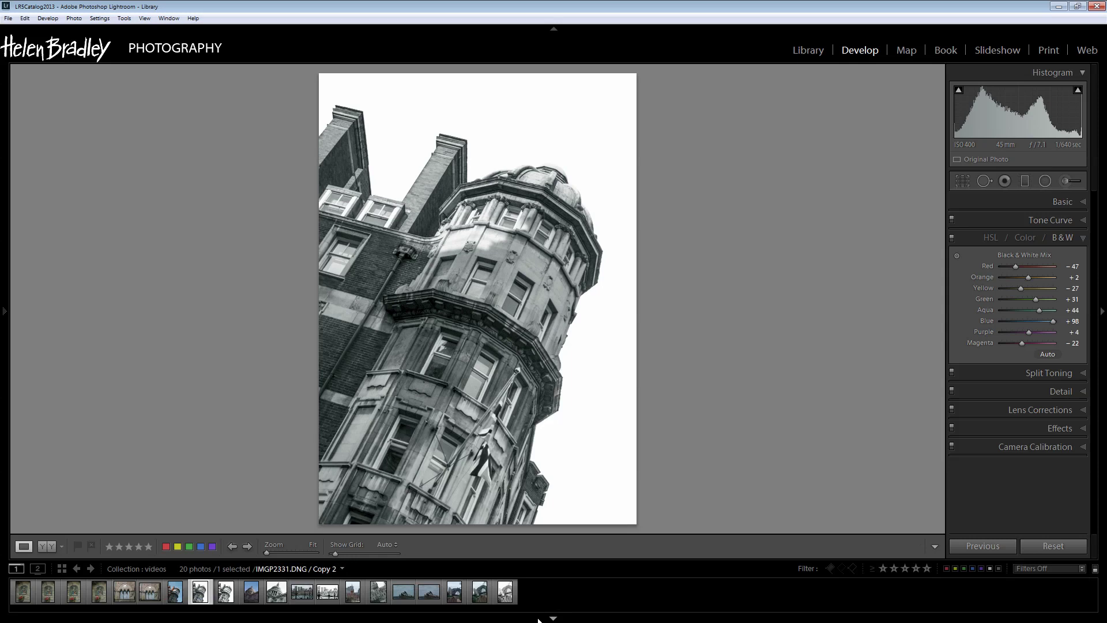
# Step: Create virtual Copy 3 of bridge photo IMGP8707.DNG and crop its top and bottom tighter
pyautogui.click(478, 598)
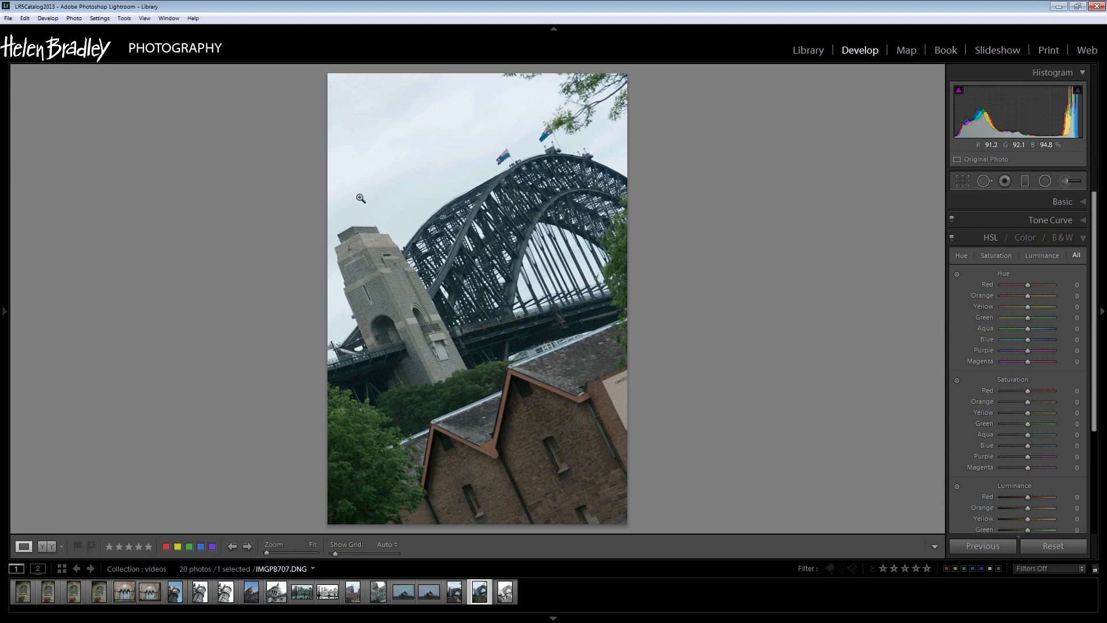
pyautogui.rightClick(500, 337)
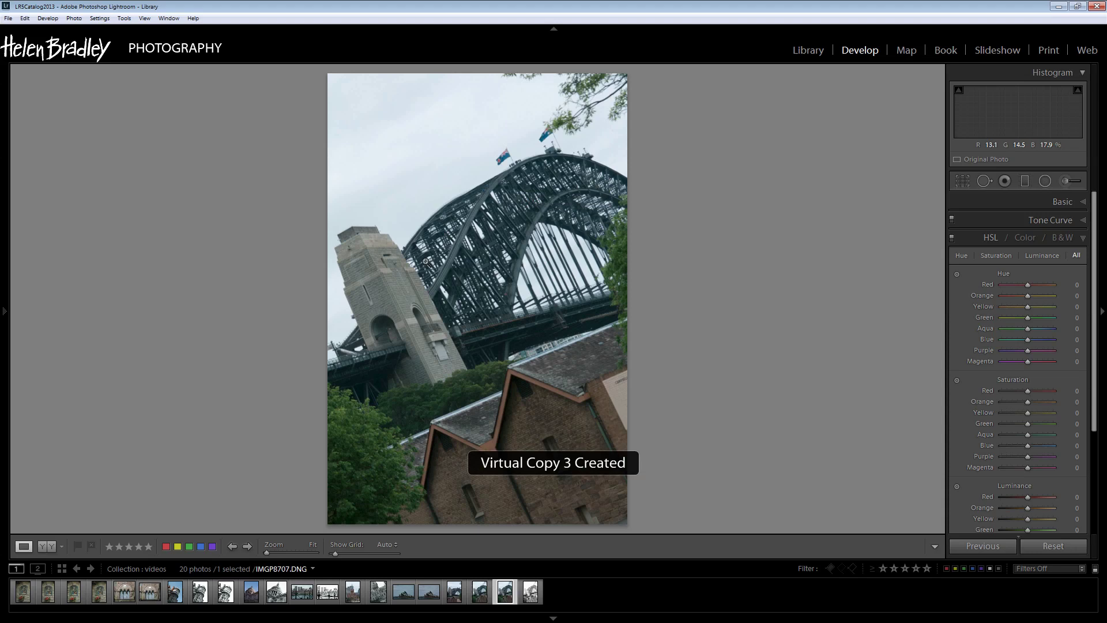
pyautogui.click(962, 180)
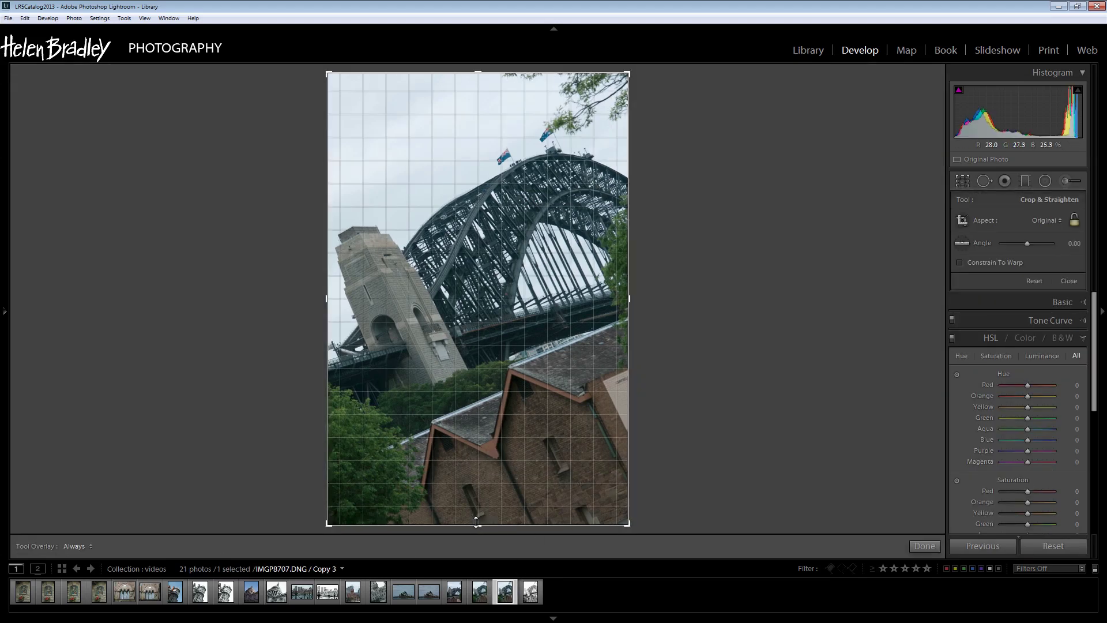
pyautogui.moveTo(476, 521); pyautogui.dragTo(471, 496)
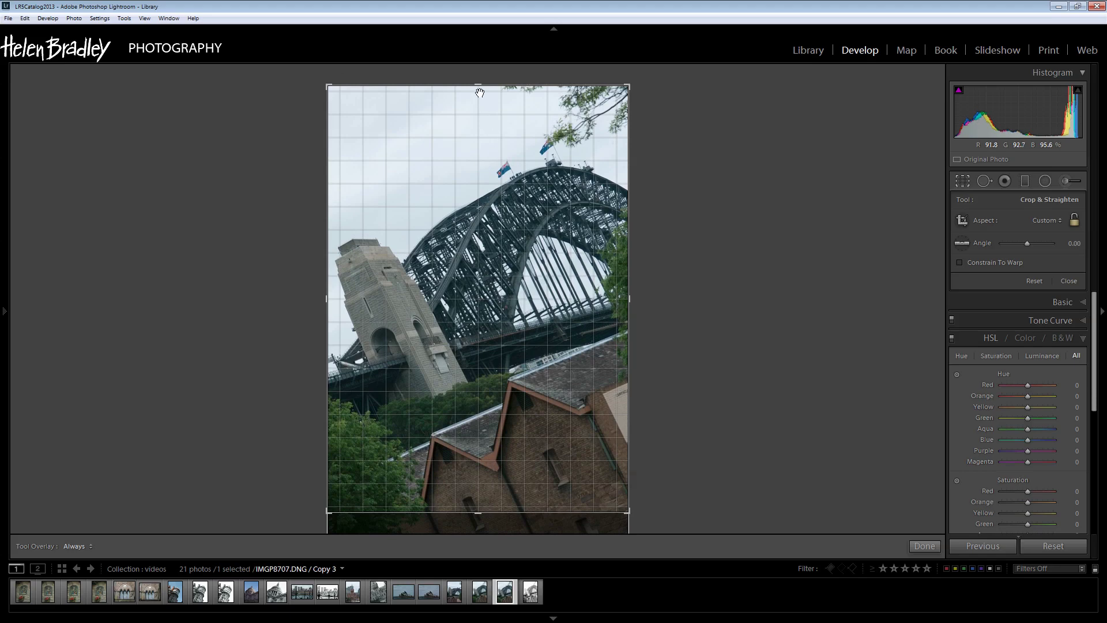
pyautogui.moveTo(479, 92); pyautogui.dragTo(469, 107)
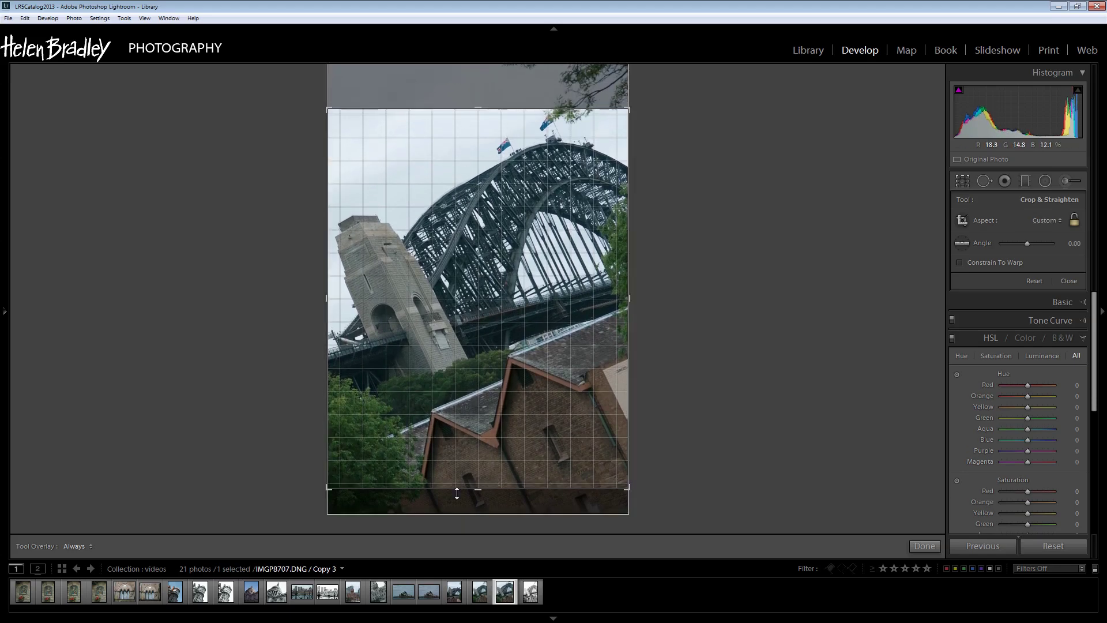
pyautogui.click(924, 545)
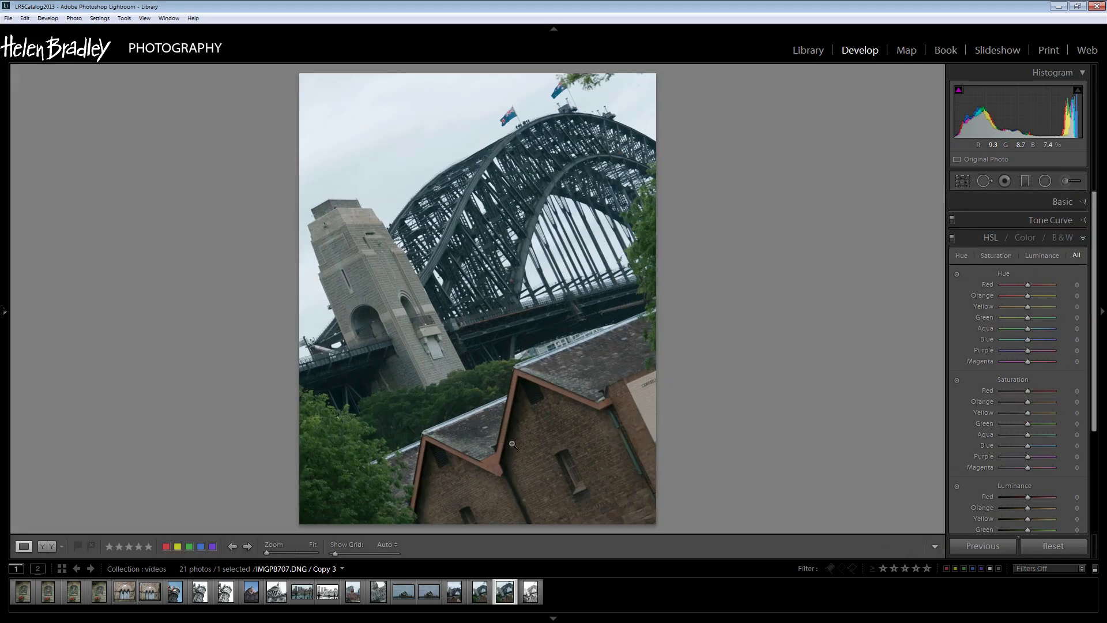
# Step: In the Basic panel, raise Highlights to +64 and Shadows to +33
pyautogui.click(1079, 203)
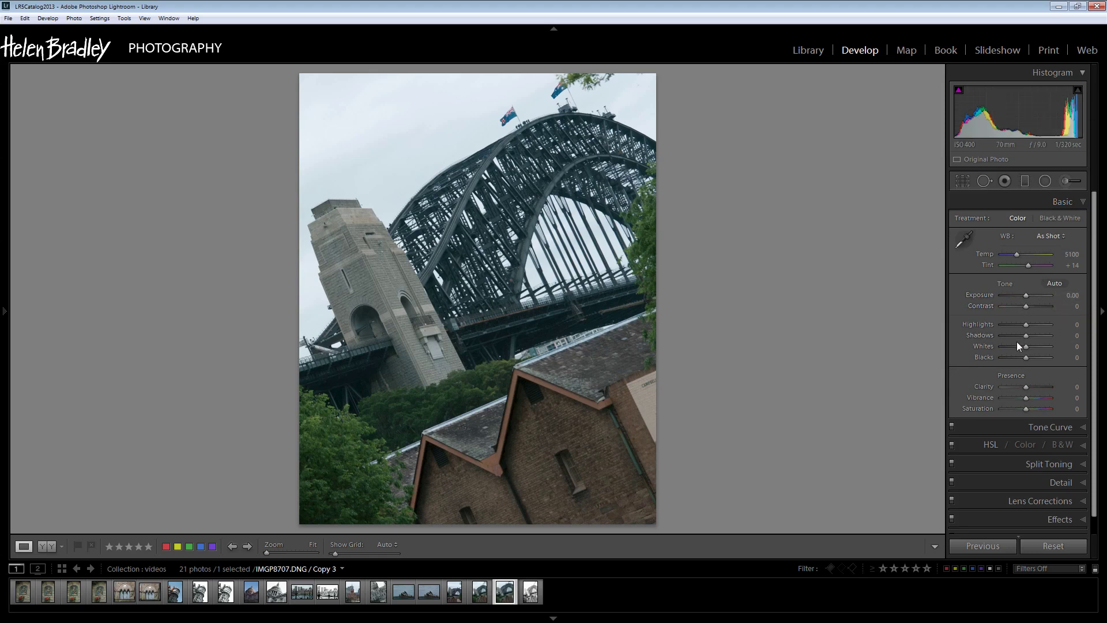
pyautogui.moveTo(1026, 323)
pyautogui.mouseDown()
pyautogui.moveTo(978, 323)
pyautogui.moveTo(1041, 326)
pyautogui.mouseUp()
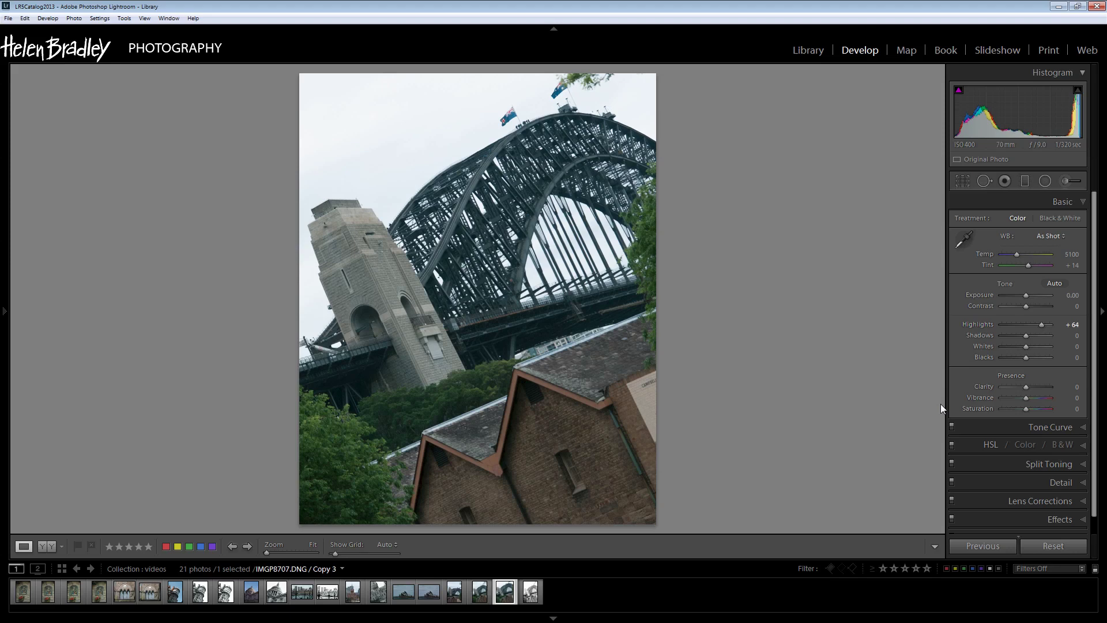
pyautogui.moveTo(1025, 334); pyautogui.dragTo(1034, 339)
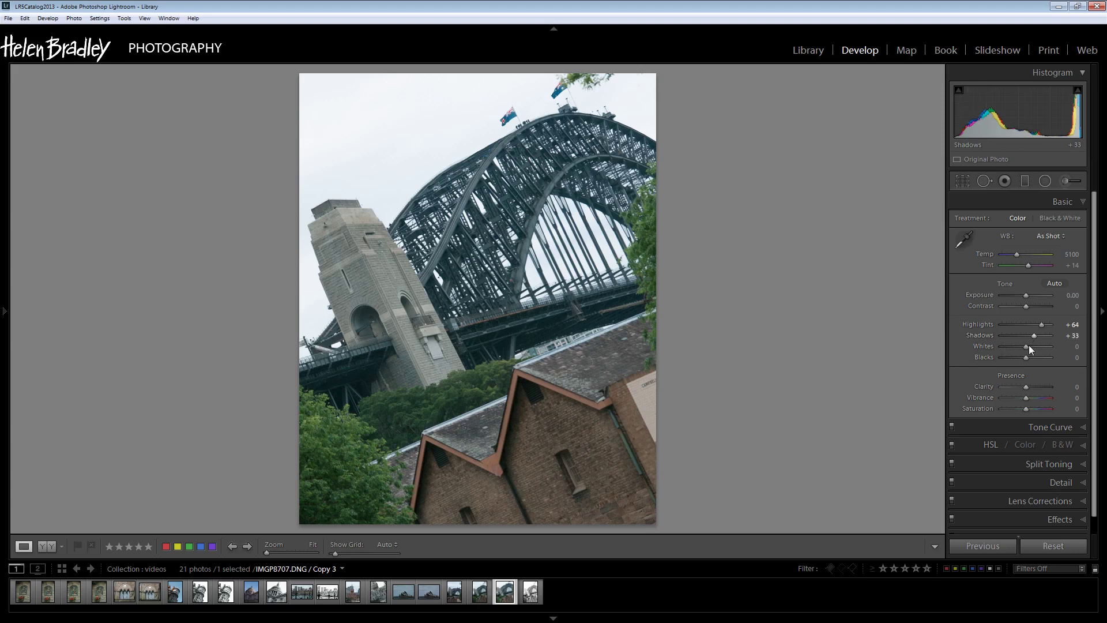
# Step: Raise Whites to +26 while watching the clipping preview, and add Clarity +36
pyautogui.press('alt')
pyautogui.keyDown('alt'); pyautogui.click(1026, 346); pyautogui.keyUp('alt')
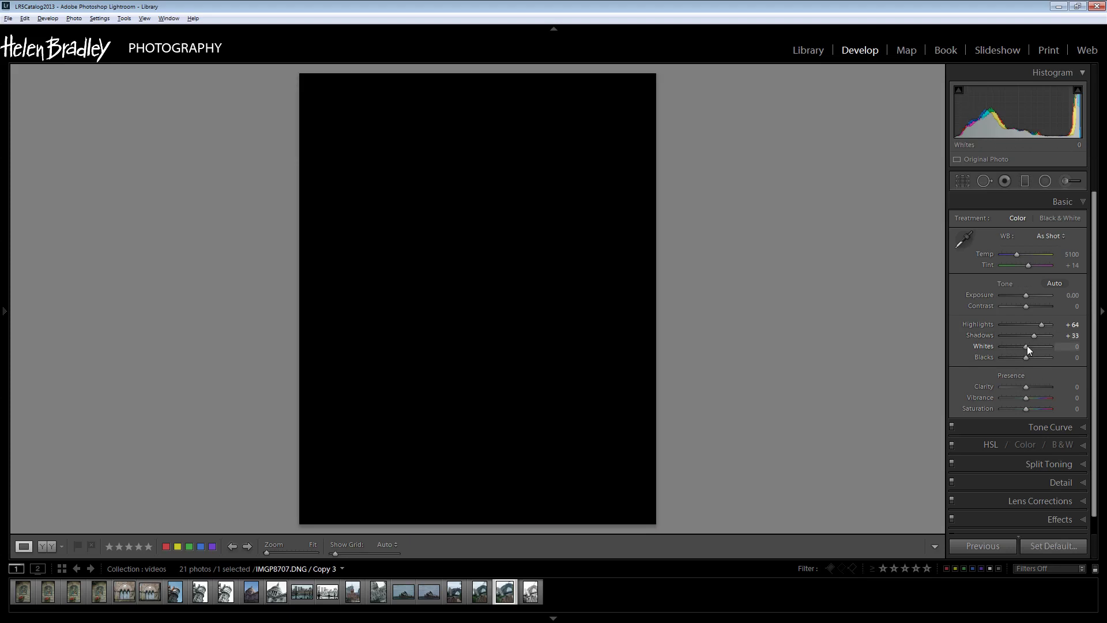
pyautogui.moveTo(1026, 346)
pyautogui.mouseDown()
pyautogui.moveTo(1035, 348)
pyautogui.moveTo(1021, 357)
pyautogui.mouseUp()
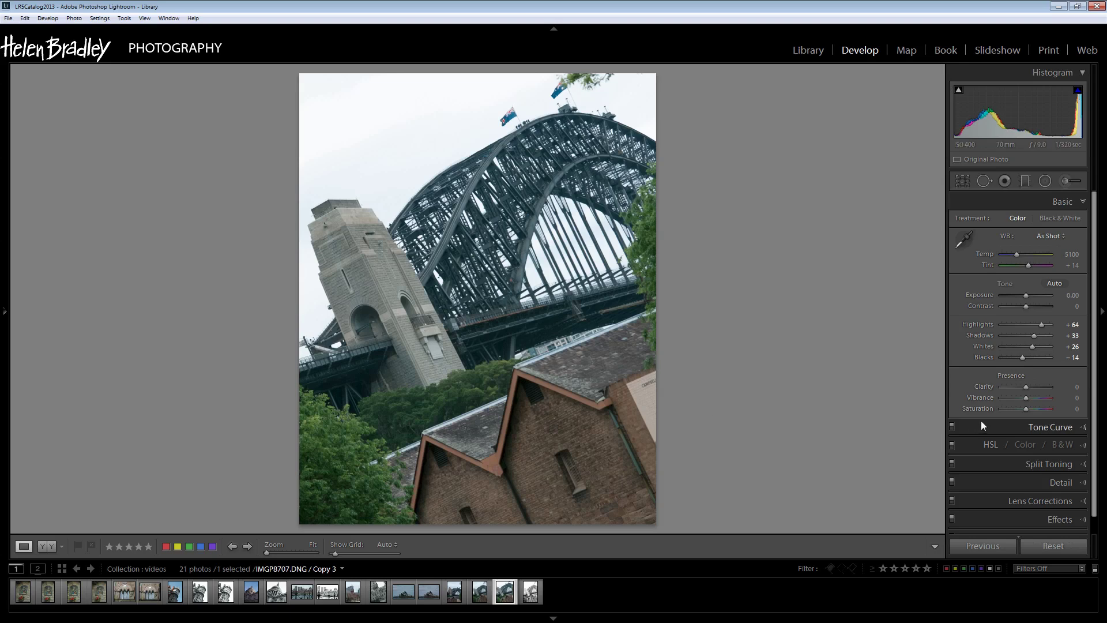
pyautogui.moveTo(1025, 386); pyautogui.dragTo(1033, 386)
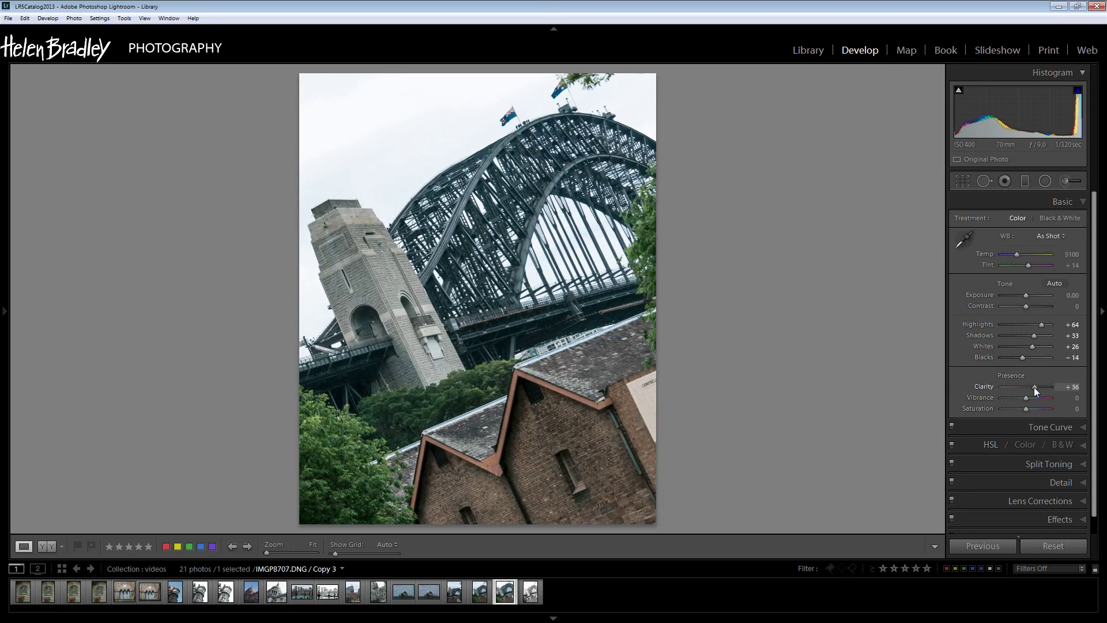
# Step: Convert the bridge copy to B&W with a mix of Blue +84, Red -33, Yellow +73 and Magenta +20
pyautogui.click(1062, 443)
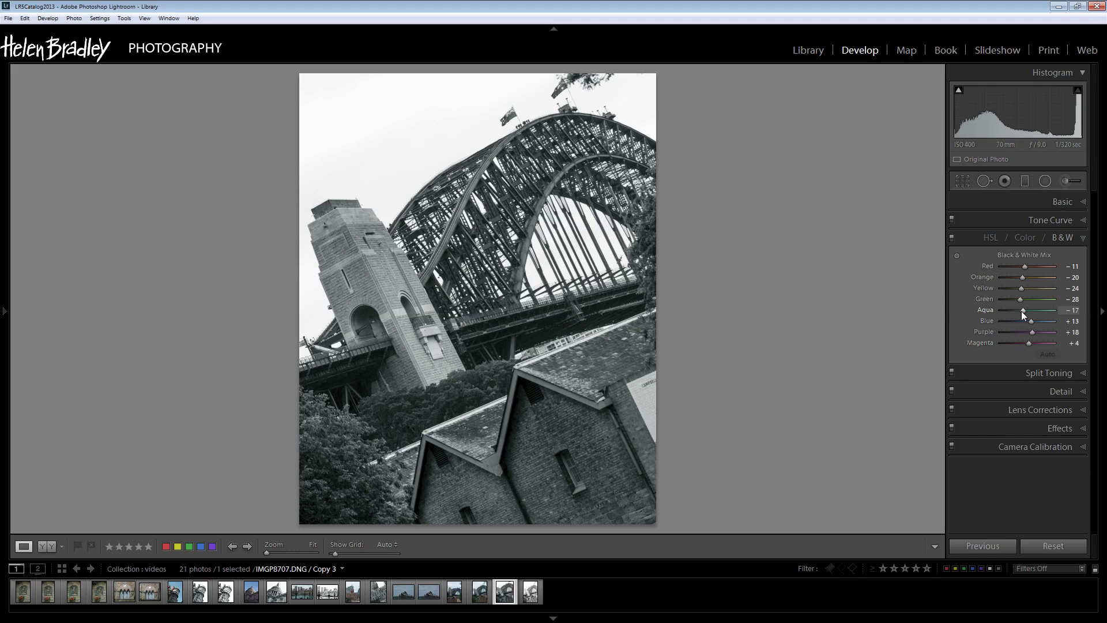
pyautogui.moveTo(1029, 320); pyautogui.dragTo(1050, 321)
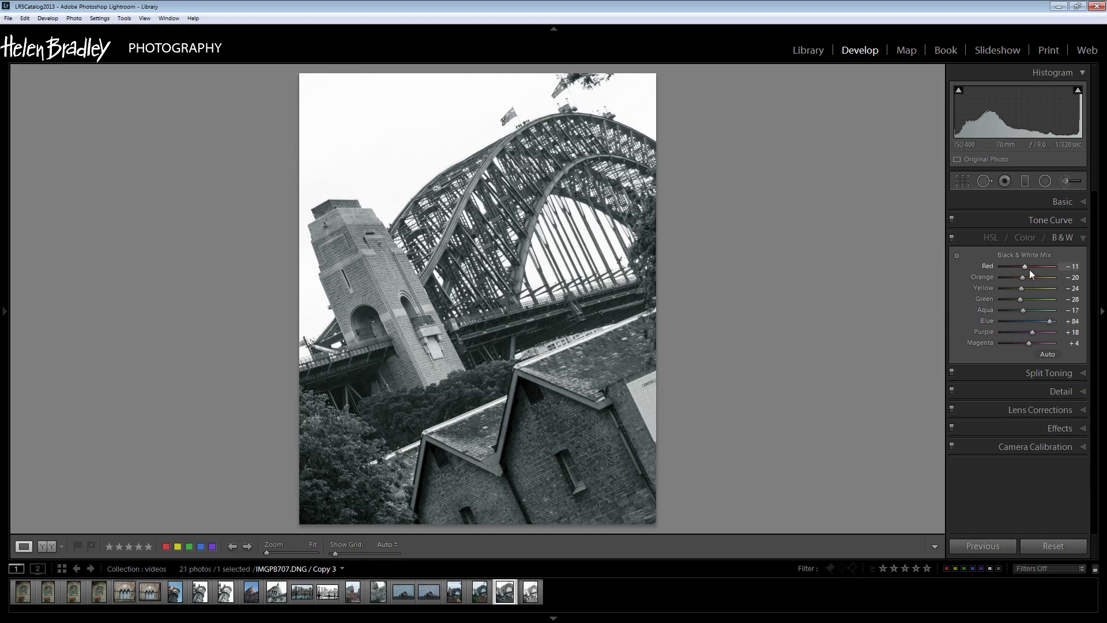
pyautogui.moveTo(1015, 265); pyautogui.dragTo(1021, 290)
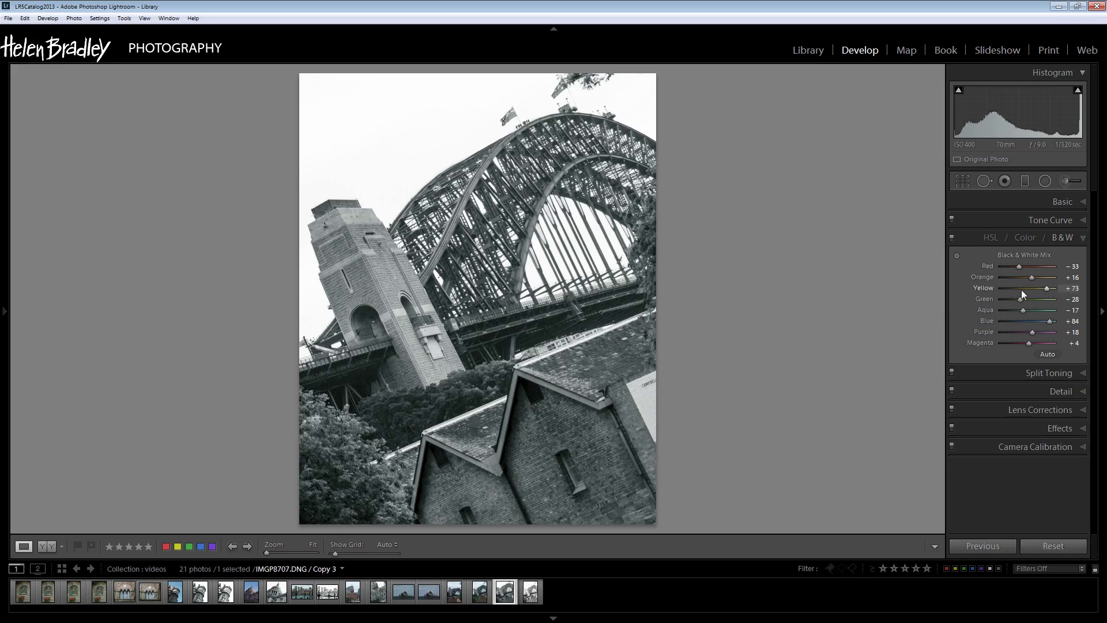
pyautogui.moveTo(1022, 301); pyautogui.dragTo(1032, 348)
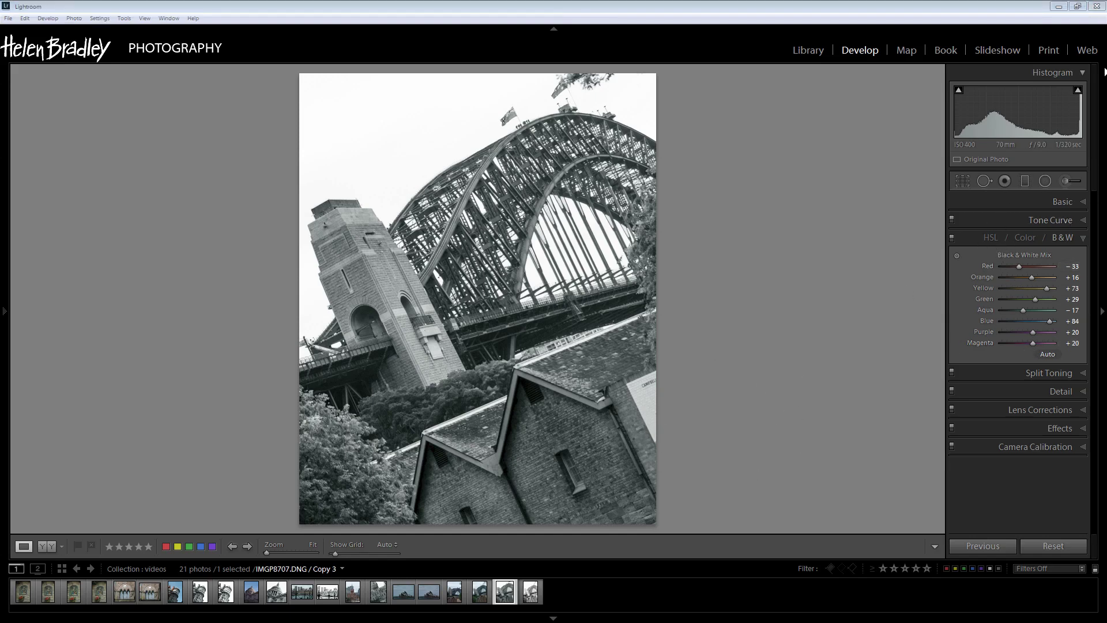
# Step: With the highlight clipping warning on, ease Blue to +78 and pull Highlights down to +12
pyautogui.click(1077, 90)
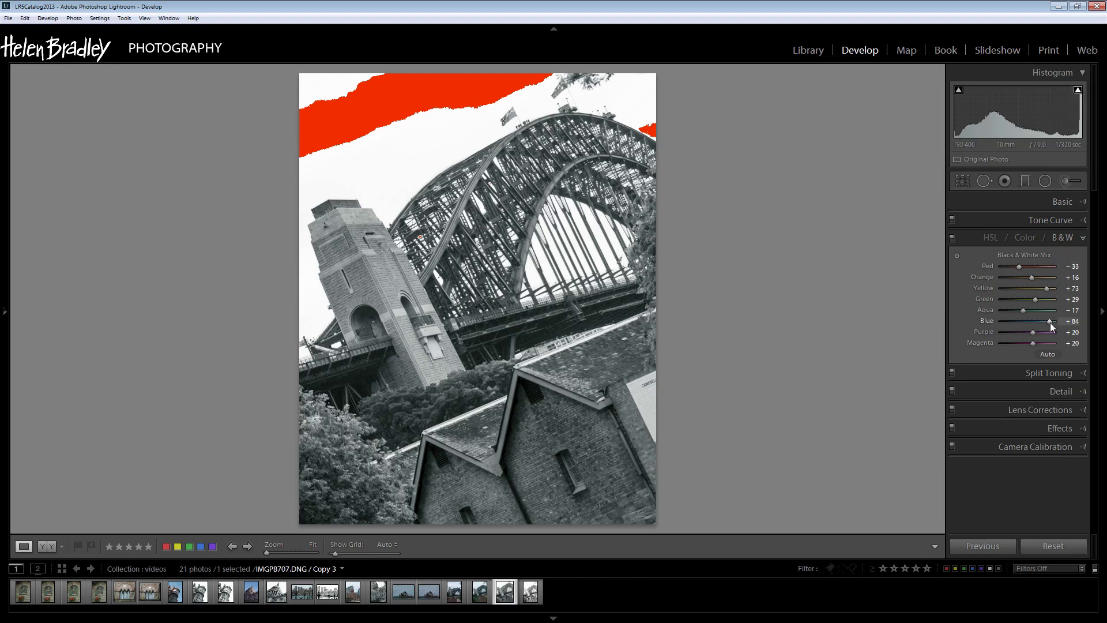
pyautogui.moveTo(1050, 323); pyautogui.dragTo(1047, 323)
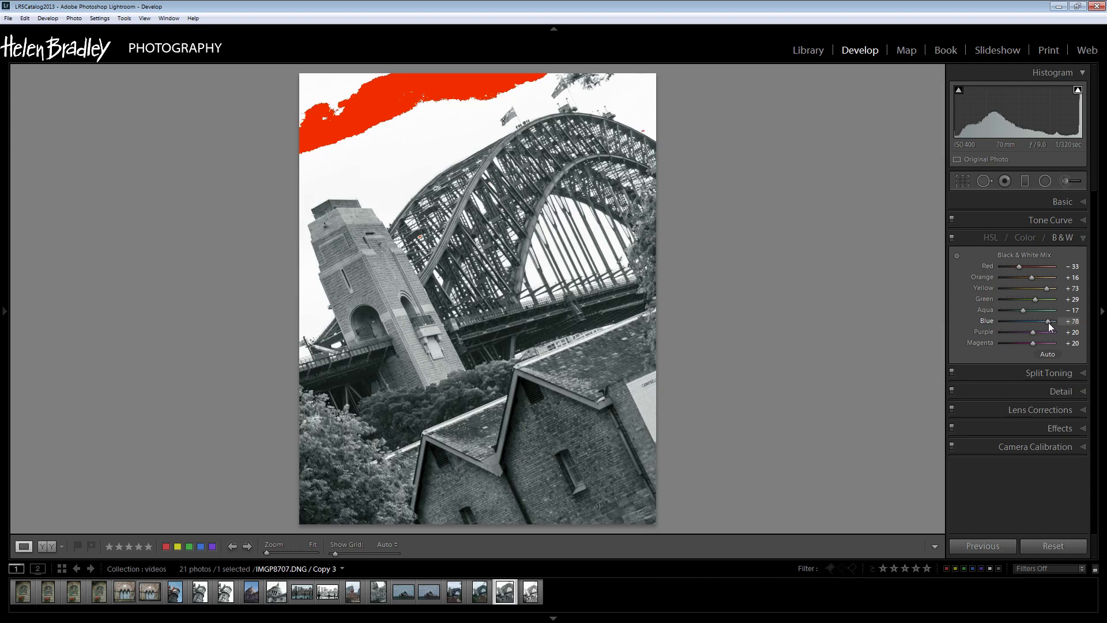
pyautogui.click(1088, 202)
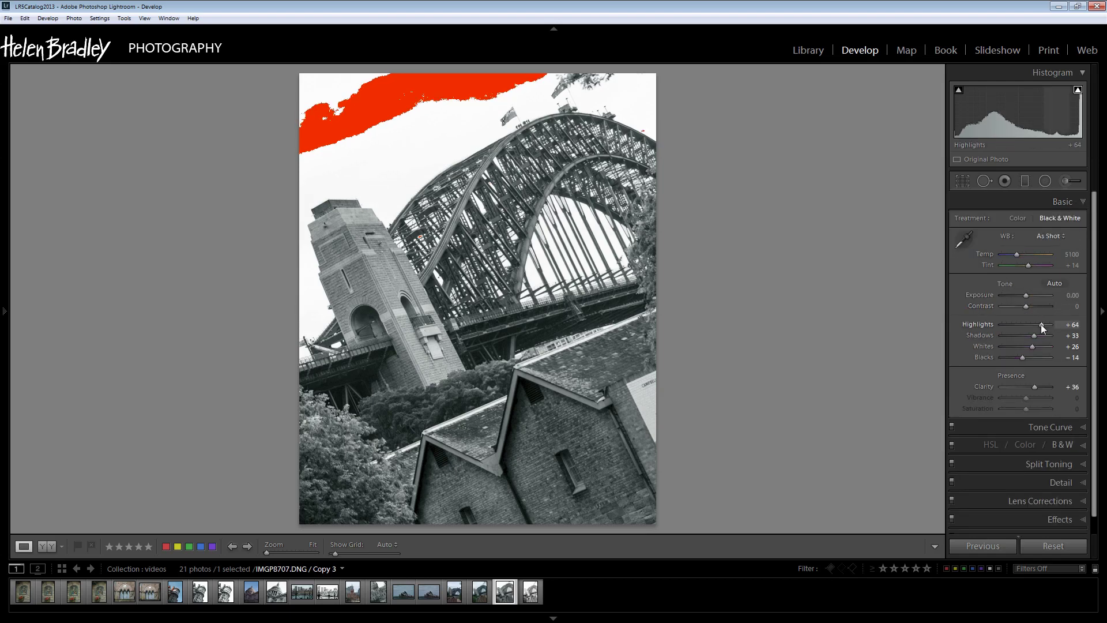
pyautogui.moveTo(1041, 328); pyautogui.dragTo(1029, 326)
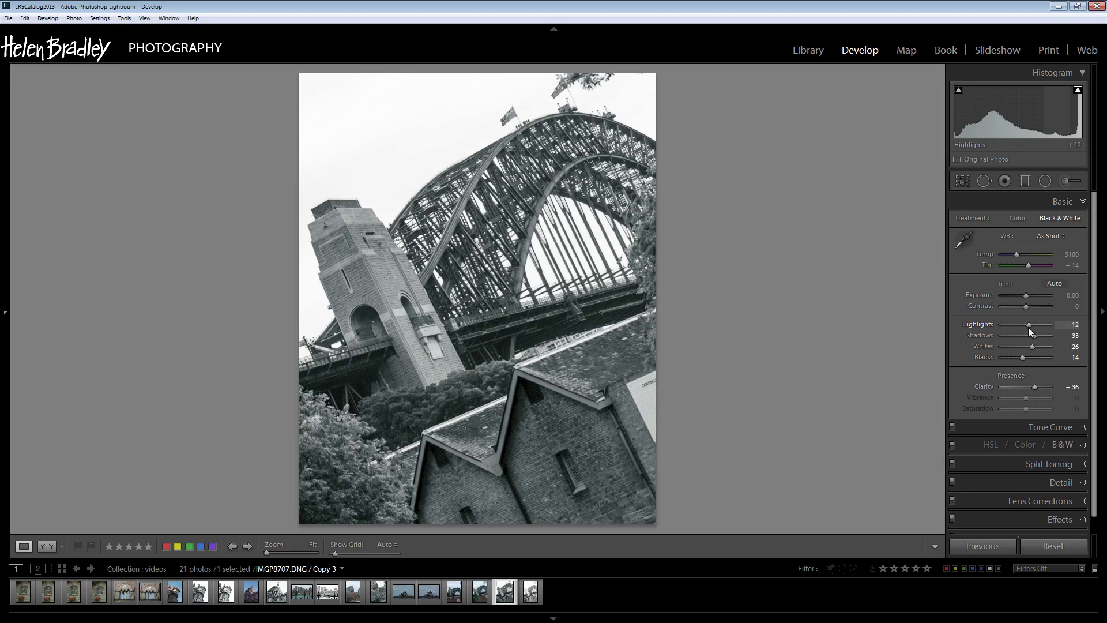